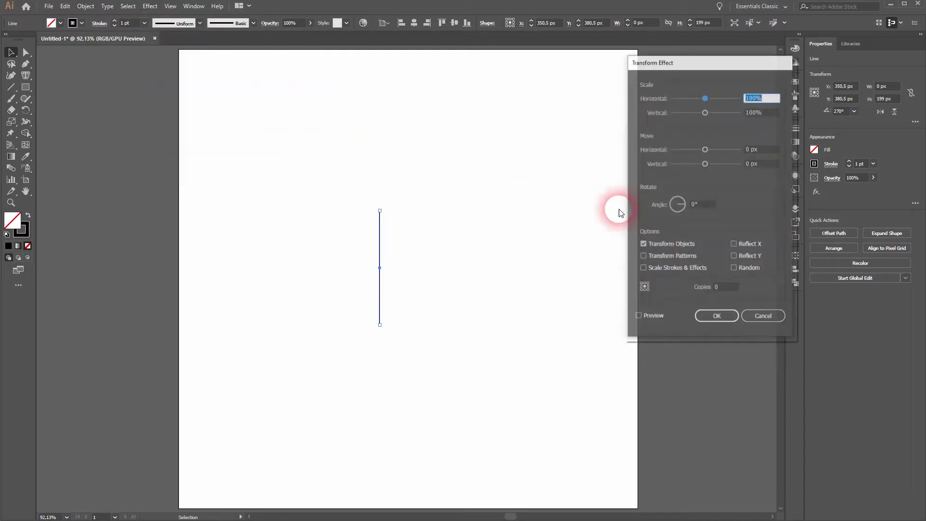
- Apply a Transform effect to the vertical line with a 120° rotation about its upper end and one copy
left_click(690, 205)
left_click(637, 317)
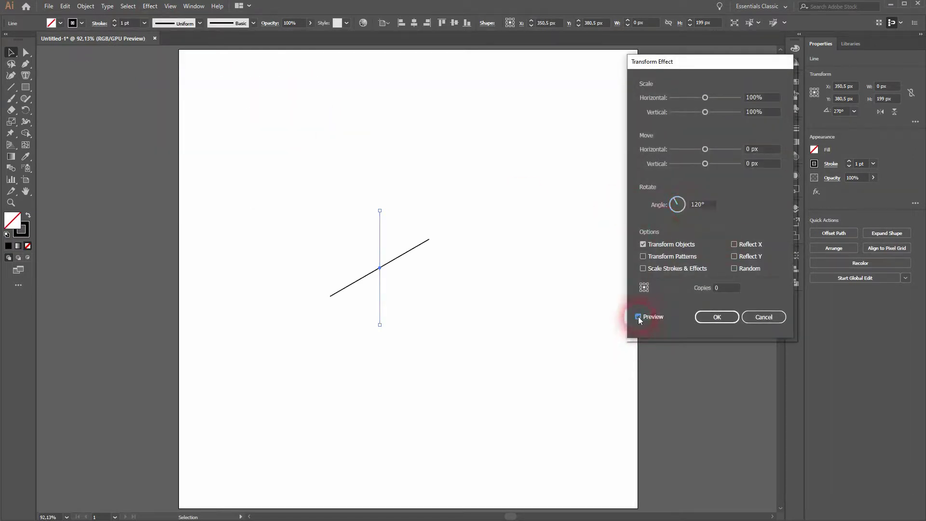
left_click(644, 284)
left_click(716, 317)
- Add a second Transform effect with Reflect X, Reflect Y, a 0° angle, a centre reference point and one copy to close the rhombus outline
left_click(150, 5)
left_click(189, 28)
left_click(507, 283)
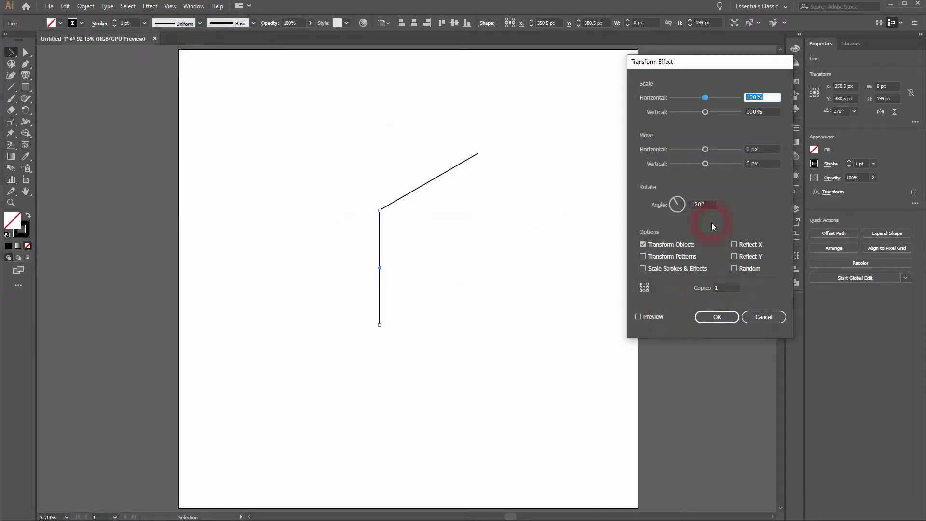
left_click(734, 244)
left_click(637, 317)
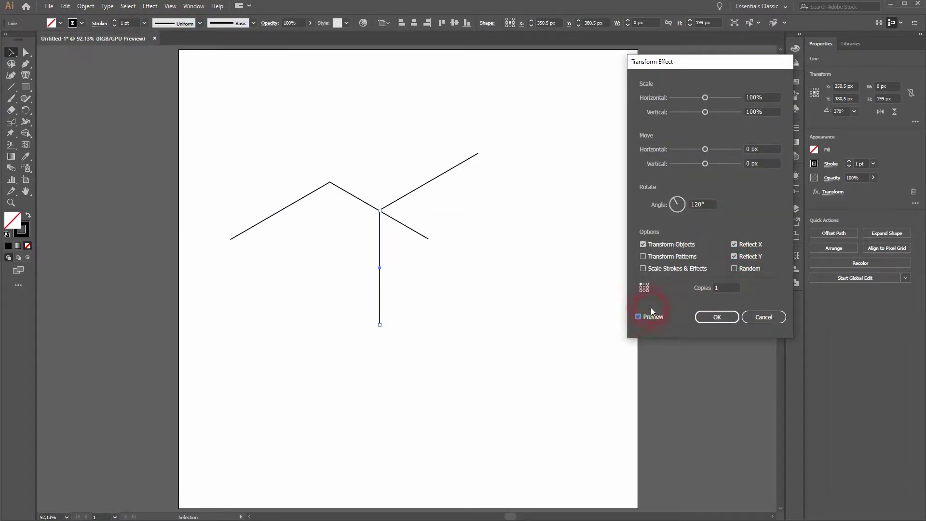
left_click(645, 288)
left_click(680, 211)
type("0")
left_click(728, 318)
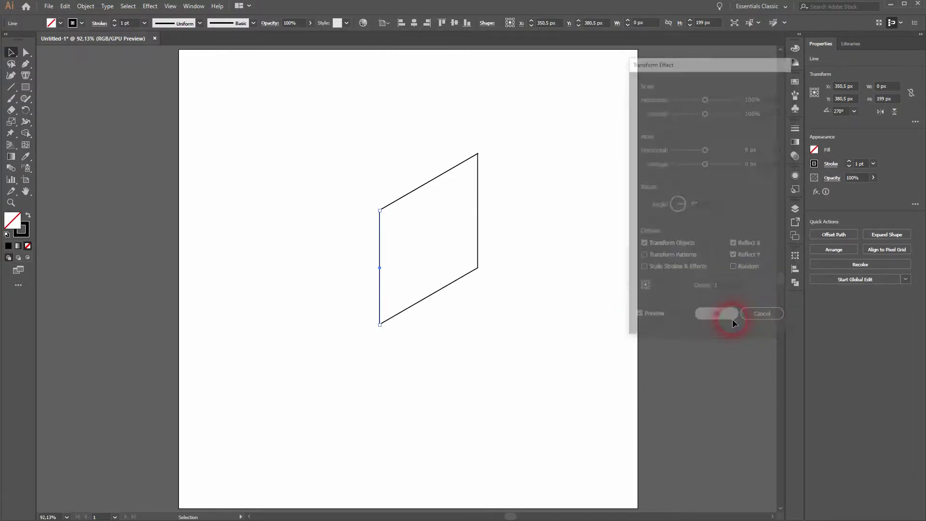
- Swap the fill and stroke of the rhombus outline and expand its appearance
left_click(30, 217)
left_click(83, 6)
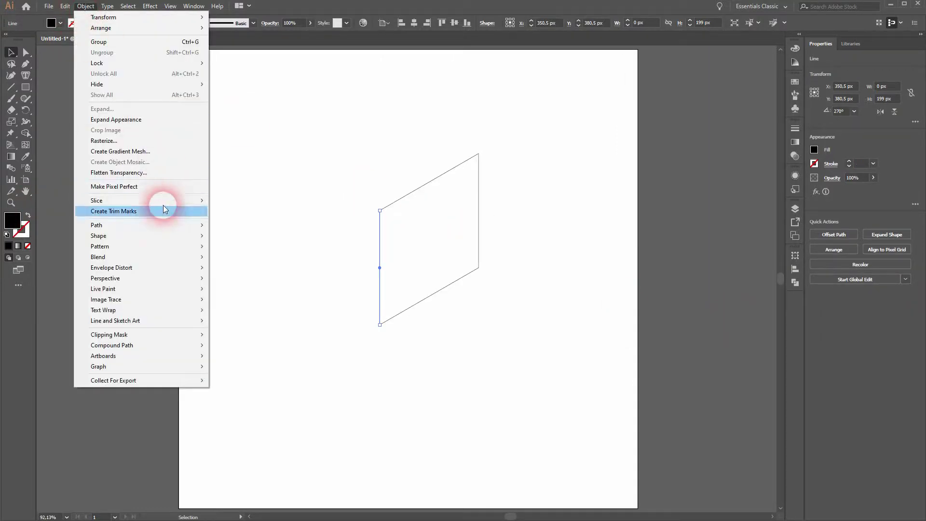
left_click(137, 118)
- Join the expanded paths into a solid black rhombus and move it down toward the artboard's centre
left_click(103, 7)
mouse_move(86, 7)
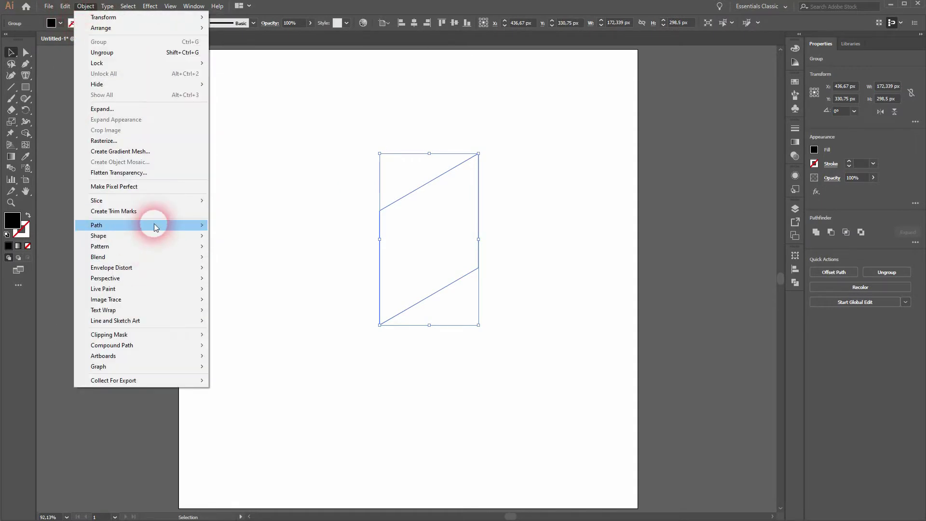
mouse_move(154, 225)
left_click(226, 225)
left_click_drag(407, 251, 423, 296)
- Rotate copies of the rhombus around its upper-left corner so that three faces form a hexagonal cube
left_click(26, 110)
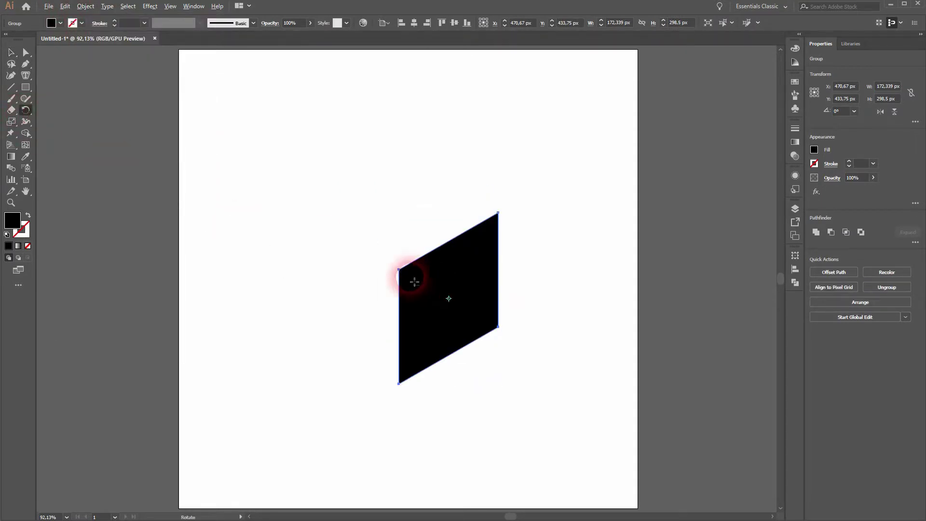
left_click(399, 268, "alt")
left_click(669, 213)
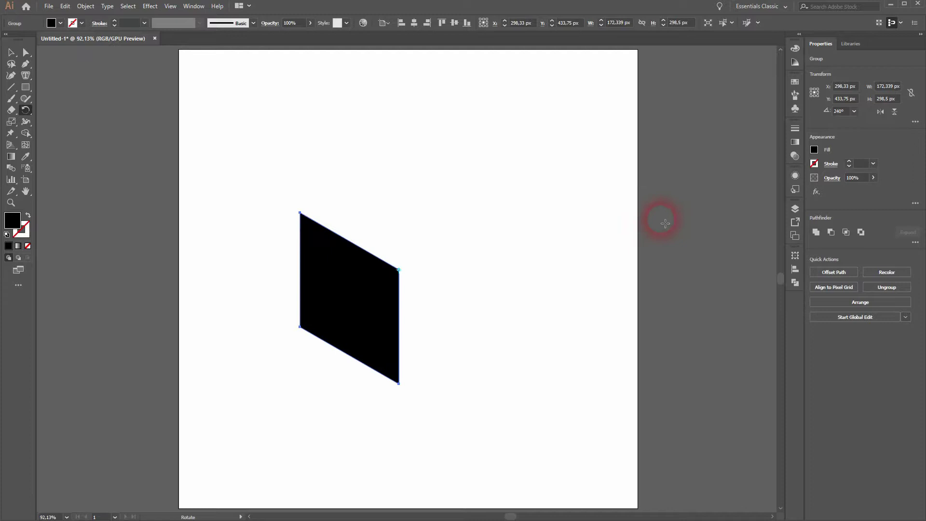
key("ctrl+d")
left_click(398, 269, "alt")
left_click(602, 213)
key("ctrl+d")
- Fill the cube's left face with dark gray and its top face with a lighter gray
left_click(11, 52)
left_click(52, 24)
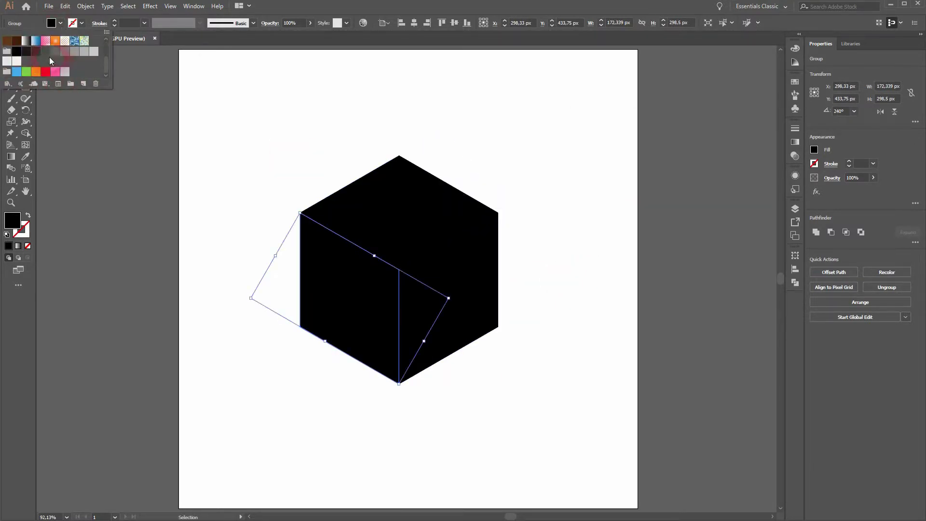
left_click(50, 59)
double_click(400, 200)
left_click(42, 51)
left_click(388, 198)
left_click(52, 23)
scroll(53, 63, "down", 3)
left_click(62, 55)
- Group the three cube faces and centre the group horizontally and vertically on the artboard
left_click(320, 385)
left_click_drag(319, 385, 456, 224)
right_click(403, 210)
left_click(452, 271)
left_click(414, 23)
left_click(454, 23)
- Scale the cube down around its centre to about 124 px wide and 143 px high
left_click(478, 284)
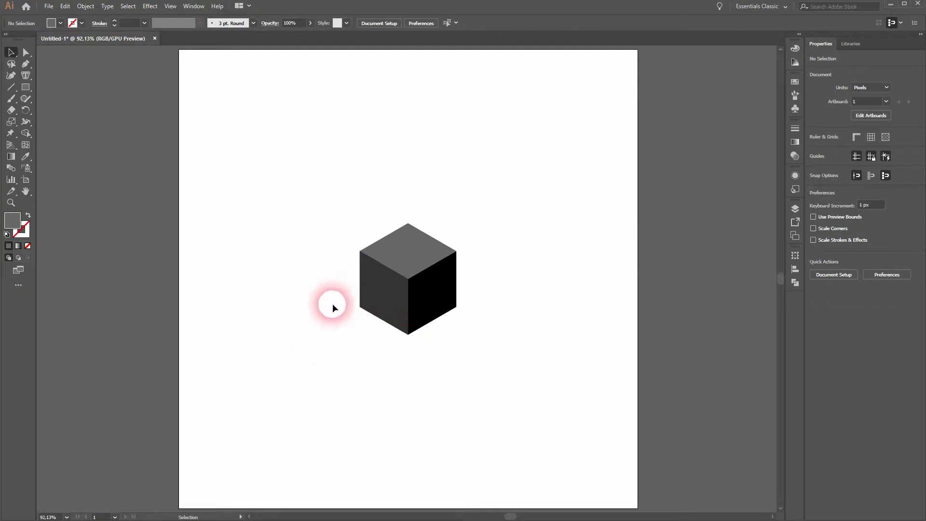
left_click(432, 289)
left_click_drag(462, 227, 444, 238)
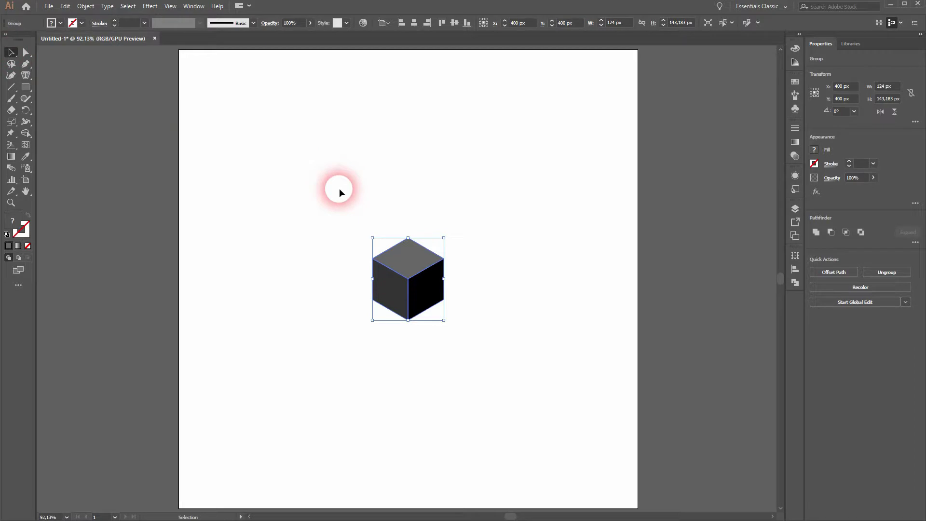
- Start the Move command on the cube, set its angle to 150° and refresh the preview
key("Return")
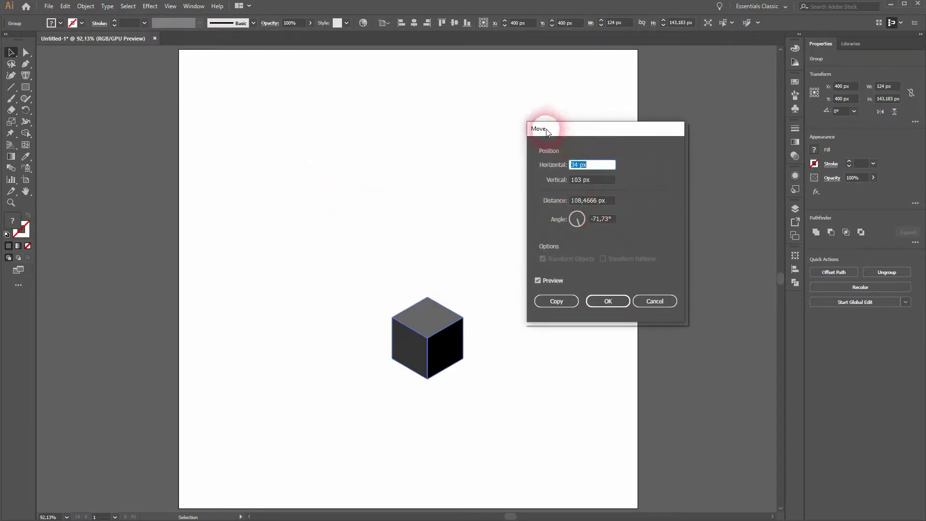
left_click(538, 281)
left_click(537, 281)
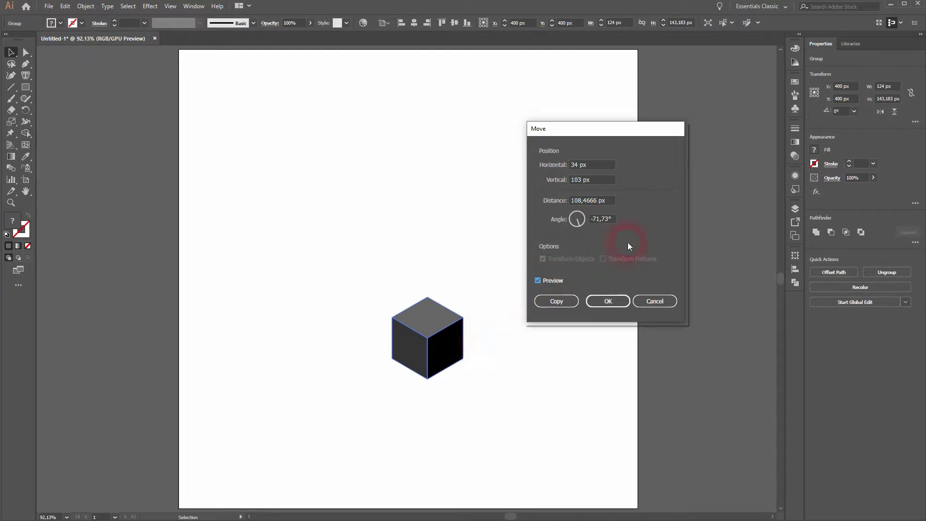
left_click(615, 222)
type("150")
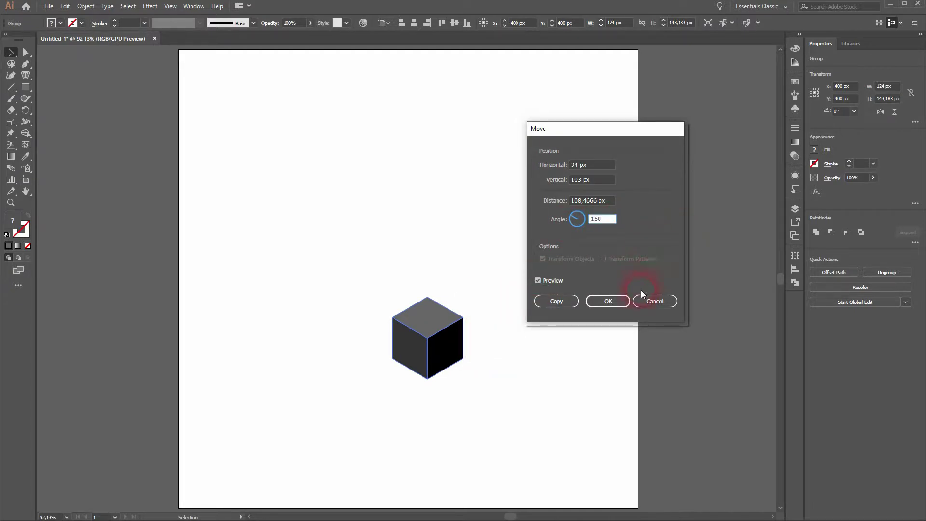
left_click(537, 281)
left_click(538, 281)
left_click(537, 280)
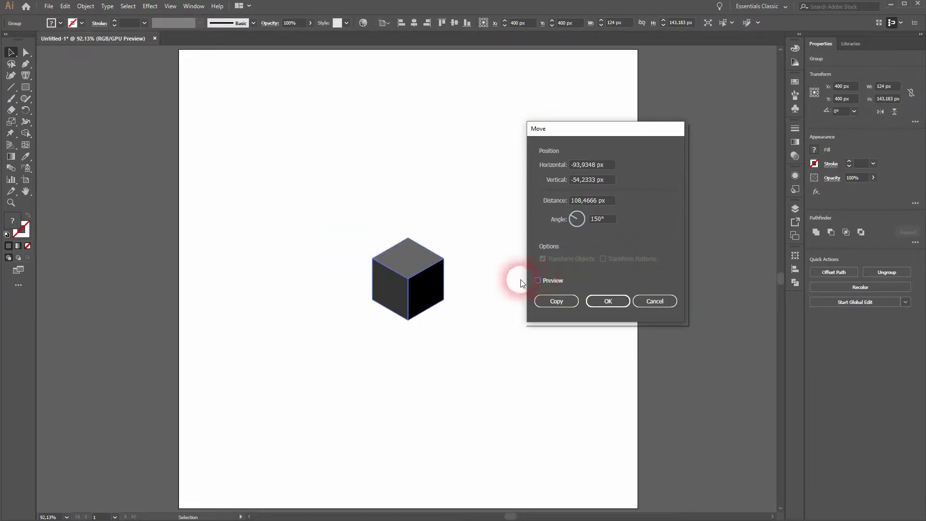
left_click(538, 280)
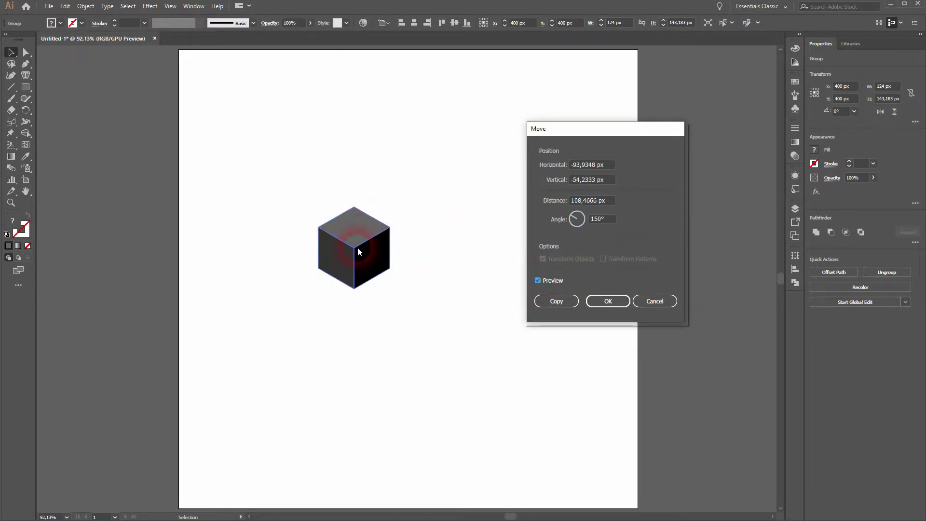
- Set the Move distance to 85 px and refresh the preview
left_click_drag(608, 206, 566, 206)
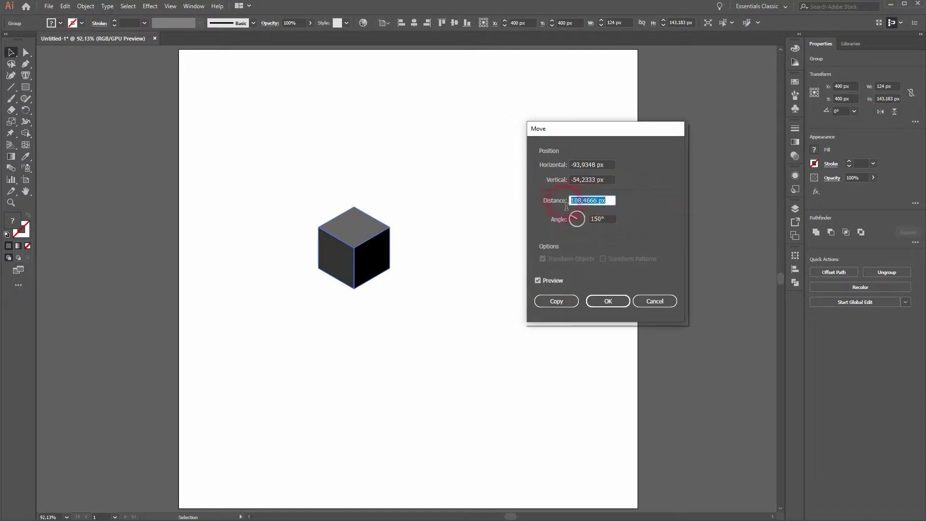
type("85")
left_click(537, 280)
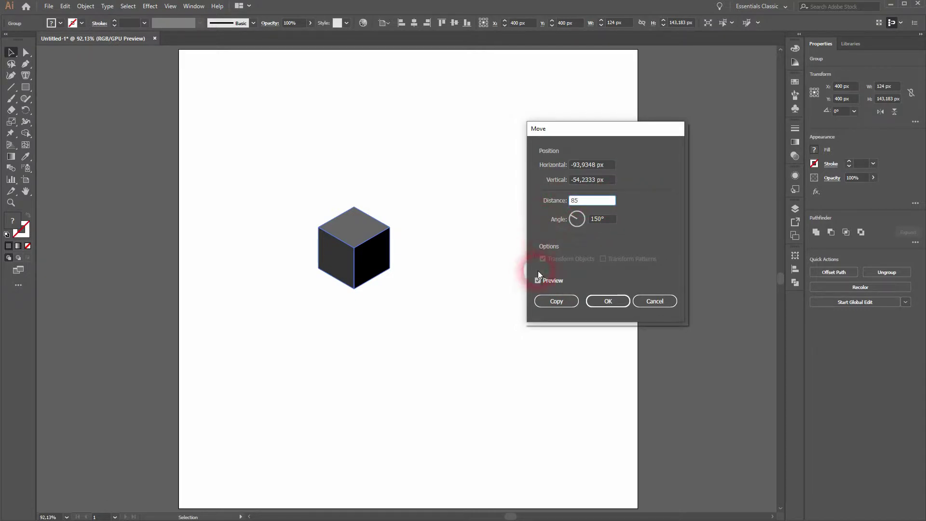
left_click(539, 281)
left_click(539, 280)
left_click(539, 280)
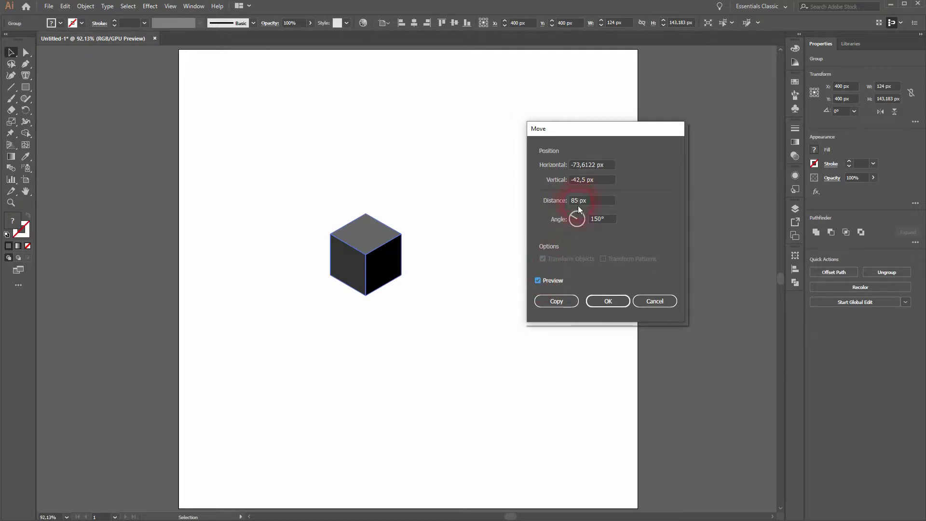
- Copy the calculated horizontal offset, check the vertical offset and cancel the move
left_click_drag(612, 167, 557, 165)
key("ctrl+c")
left_click(602, 181)
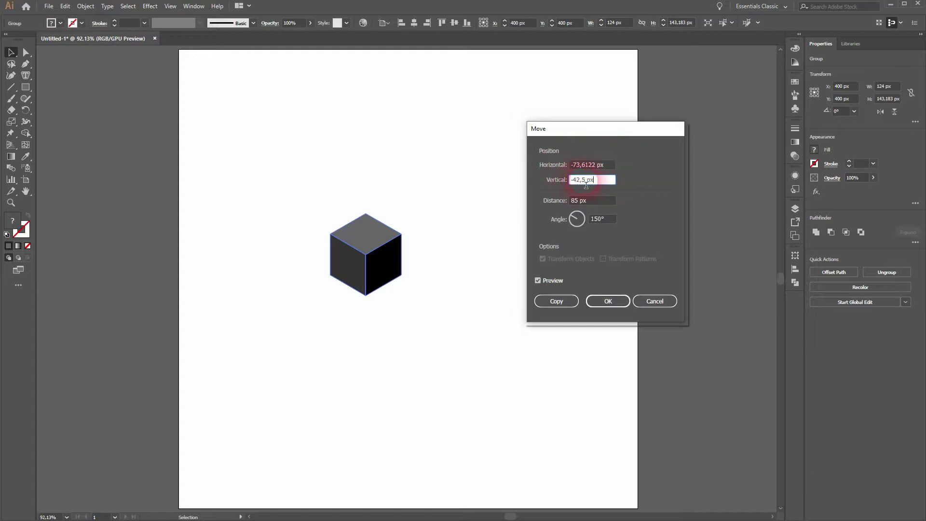
left_click(655, 300)
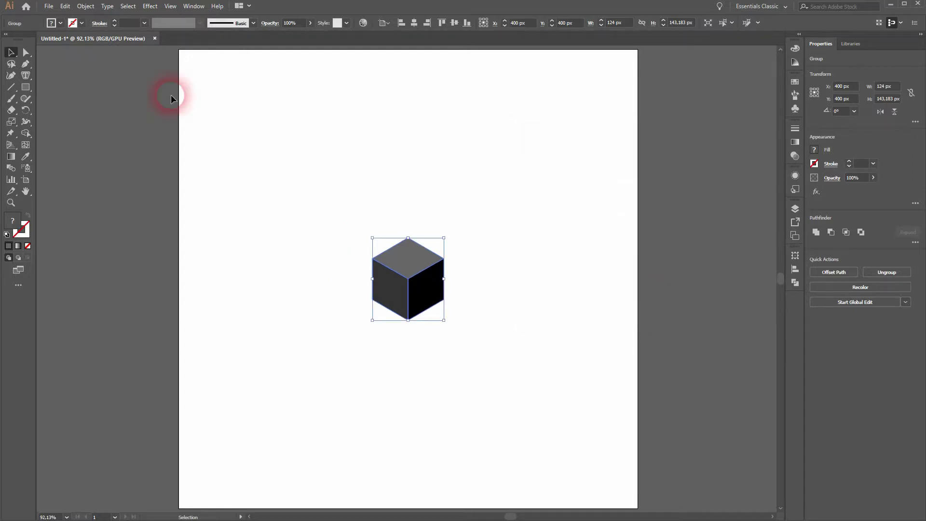
- Start a Transform effect on the cube with a horizontal move of -73,6122 px and a vertical move of -42,5 px
left_click(149, 5)
left_click(159, 22)
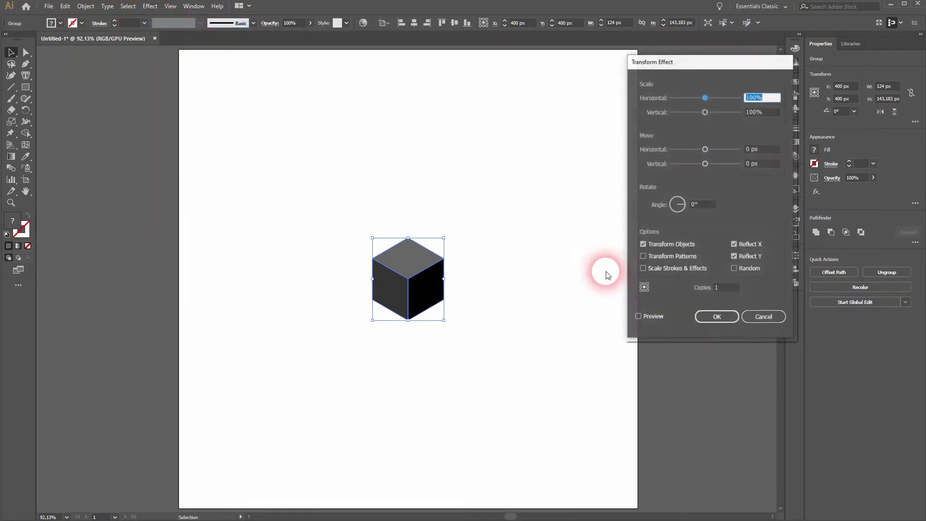
left_click(764, 153)
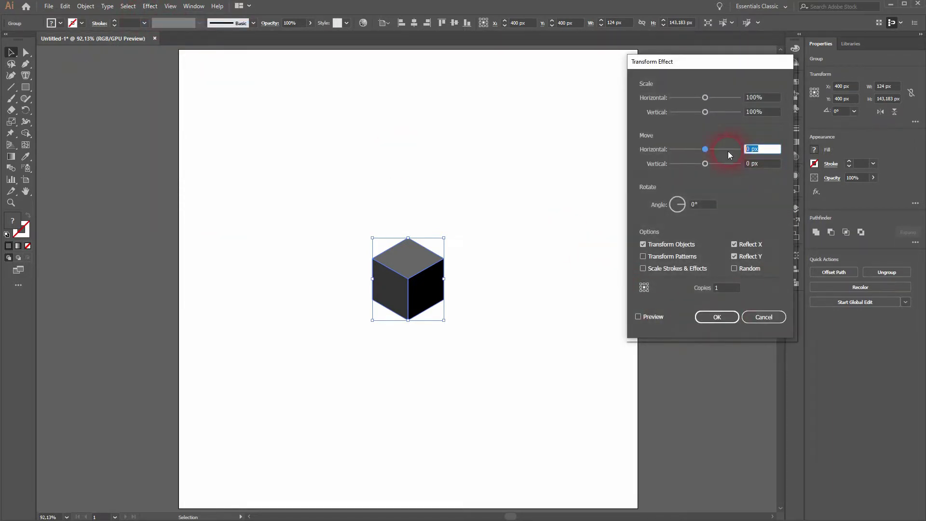
key("ctrl+v")
key("Tab")
type("-4")
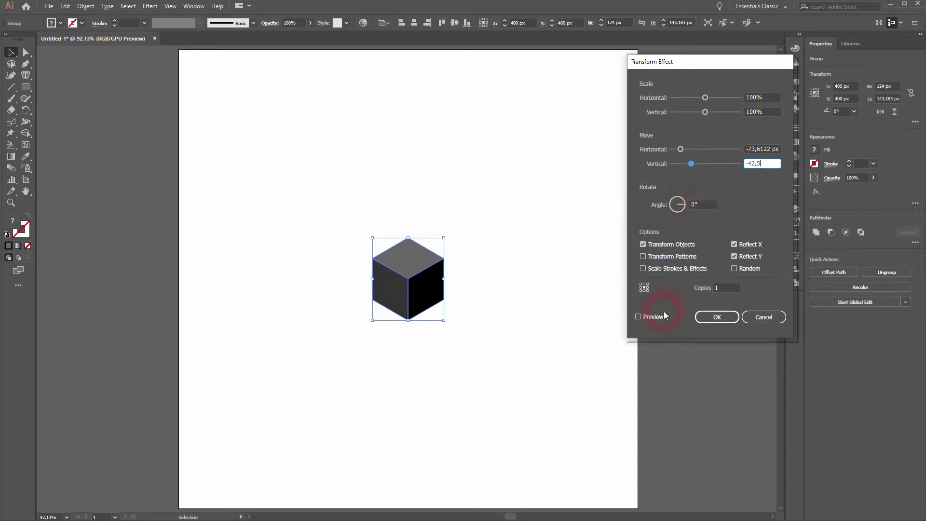
- Preview the Transform effect and turn off Reflect X and Reflect Y
left_click(637, 317)
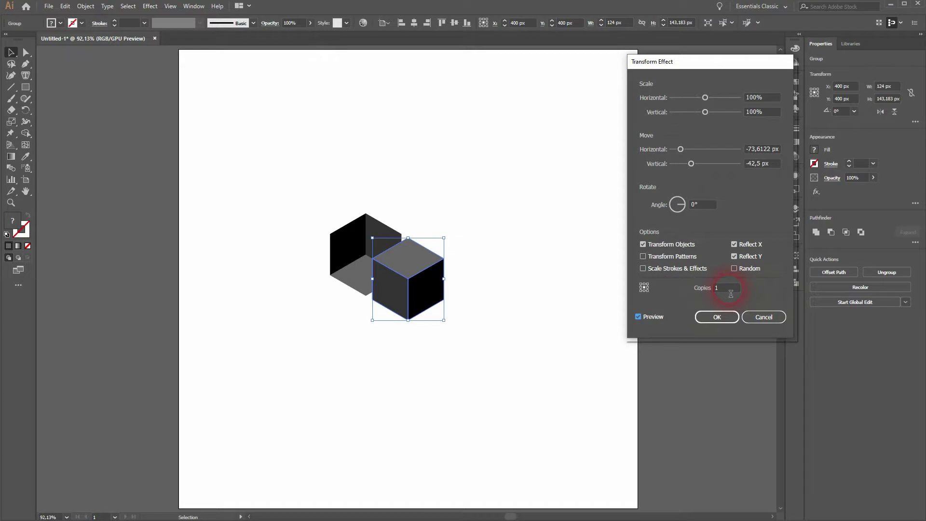
left_click(733, 244)
left_click(733, 256)
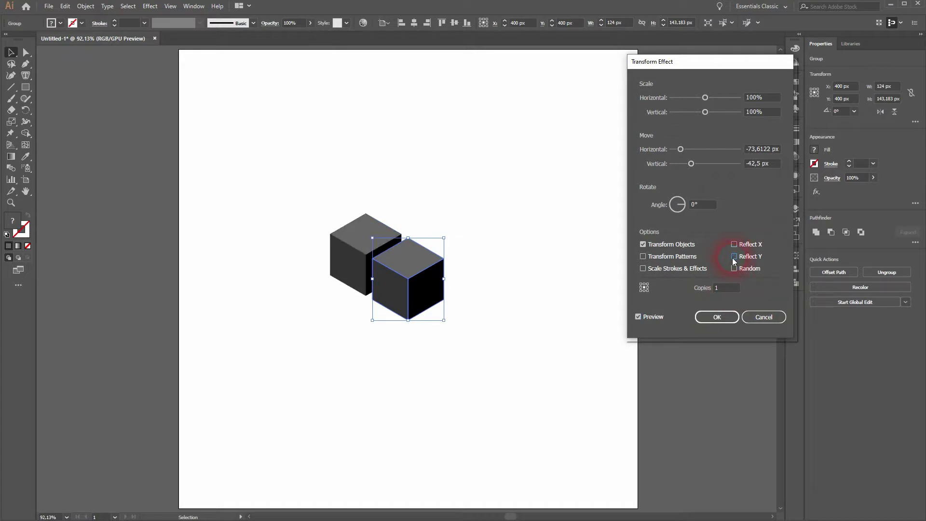
left_click(703, 206)
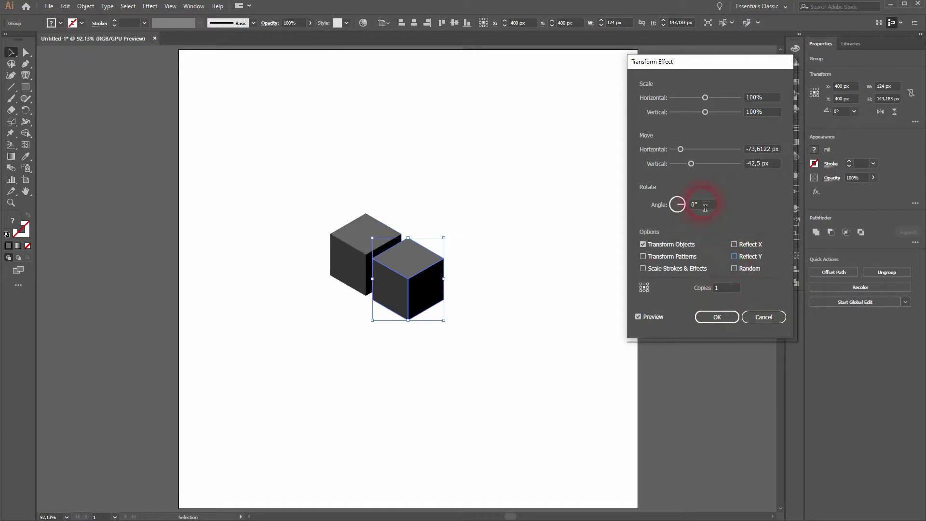
- Set the Transform effect to 4 copies and apply it to make a diagonal row of cubes
left_click(731, 294)
double_click(728, 289)
type("4")
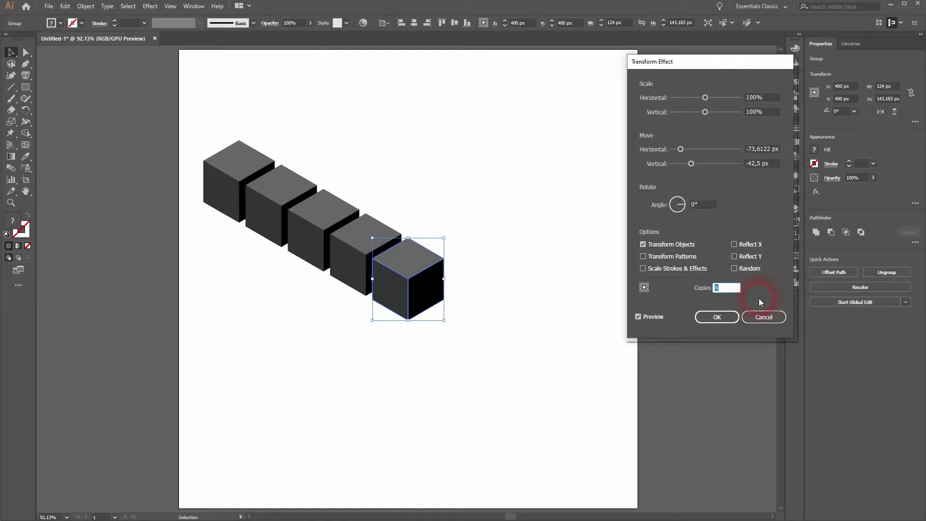
key("Up")
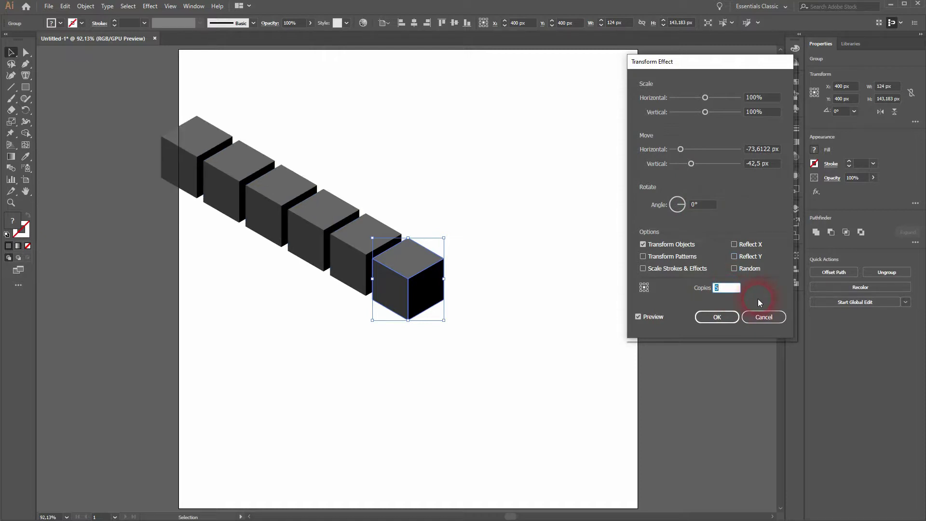
key("Down")
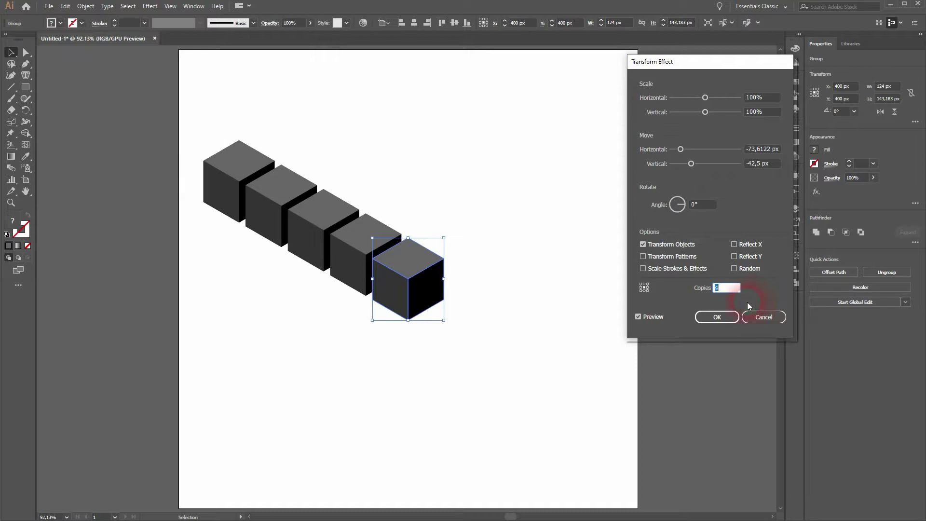
left_click(718, 317)
- Reposition the cube row to about X 410 px, Y 520 px and preview a trial move of it at a 30° angle
left_click_drag(414, 299, 421, 370)
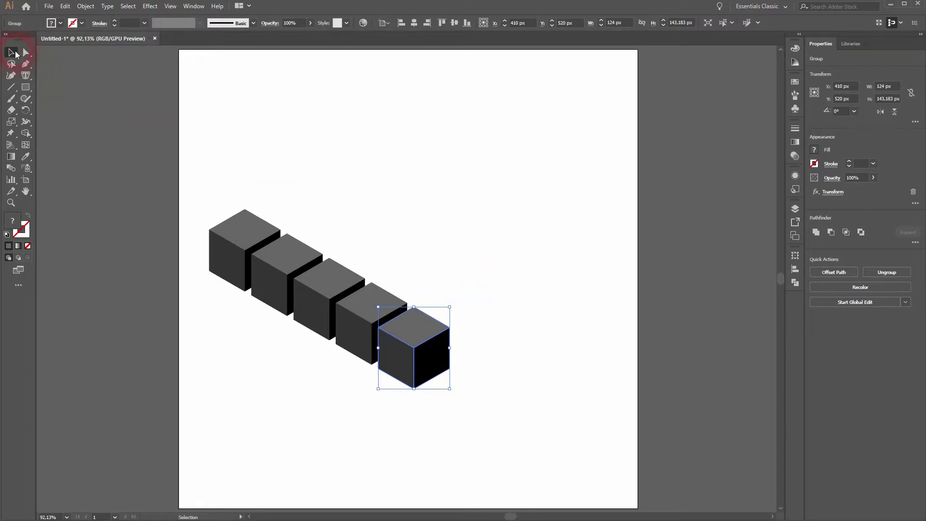
key("Return")
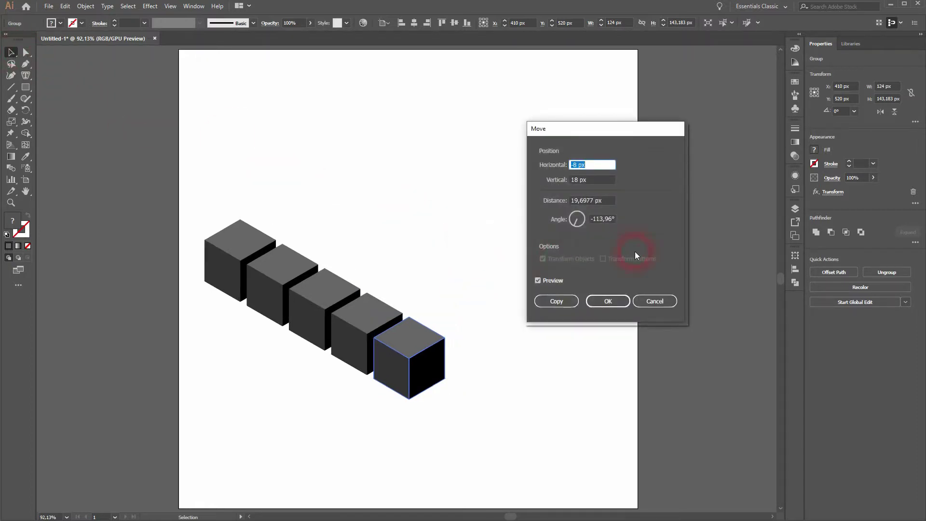
left_click(615, 223)
type("3")
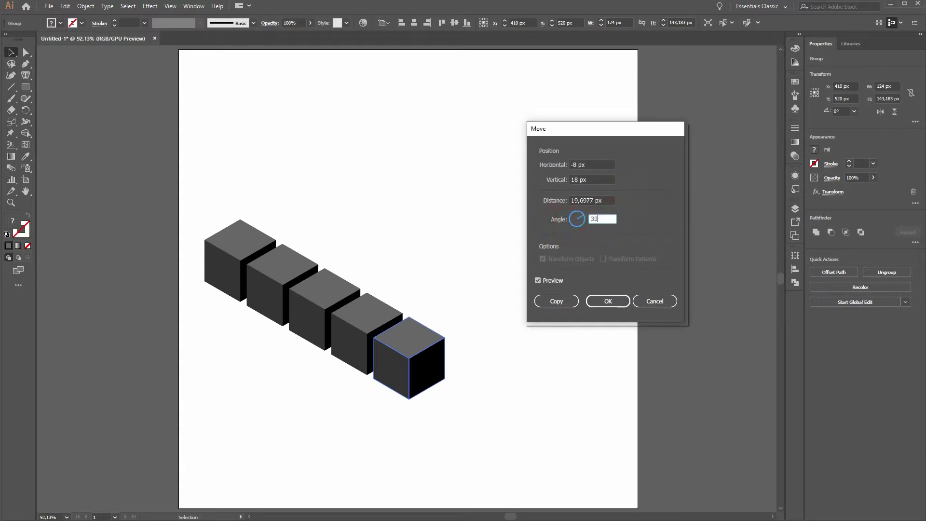
type("0")
left_click(537, 280)
left_click(537, 280)
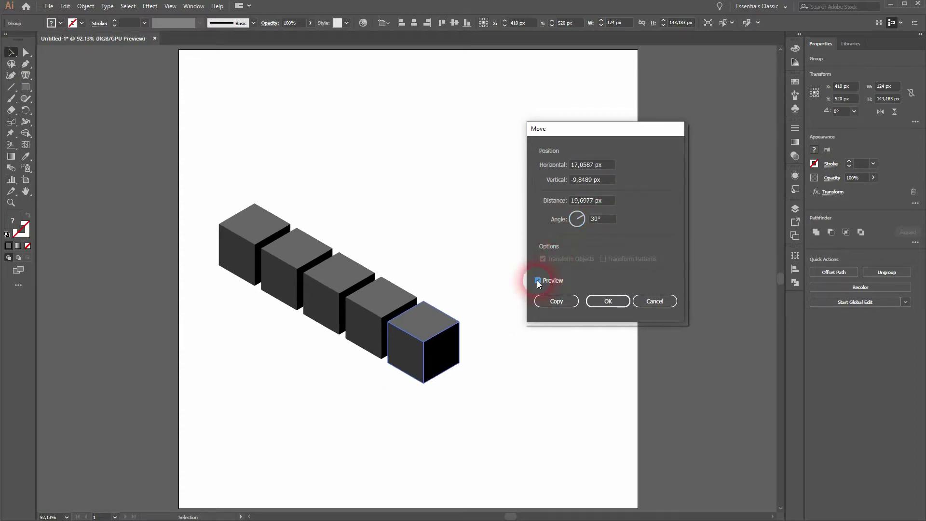
left_click(538, 280)
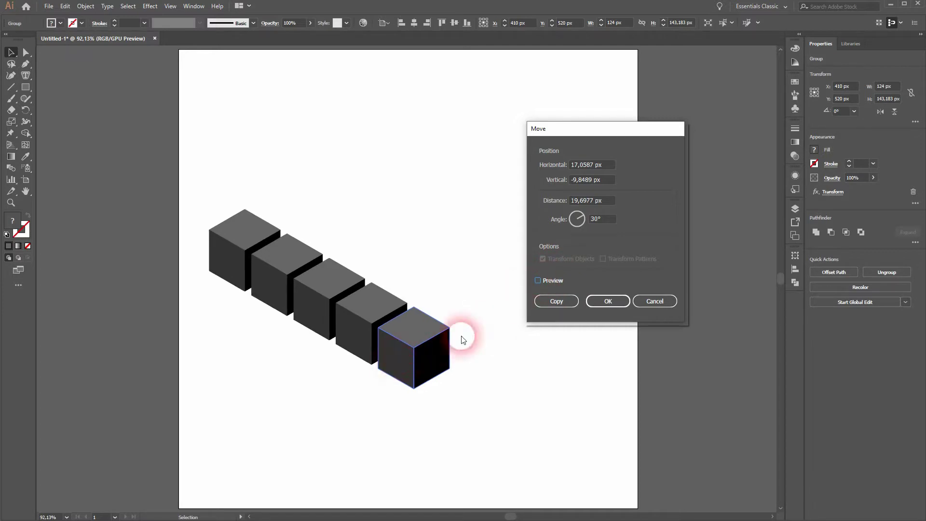
left_click(536, 280)
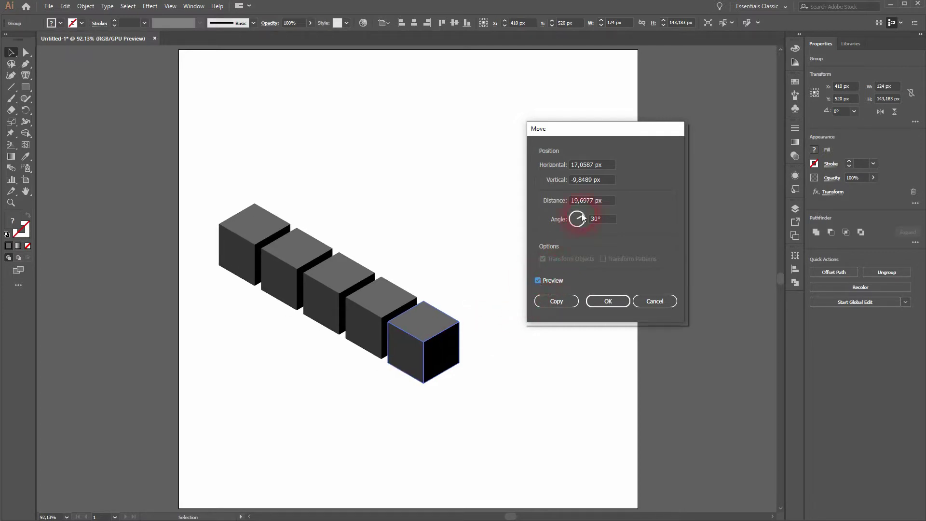
- Set the trial move's distance to 85 px and compare the cube row with the preview on and off
left_click_drag(606, 208, 558, 211)
type("85")
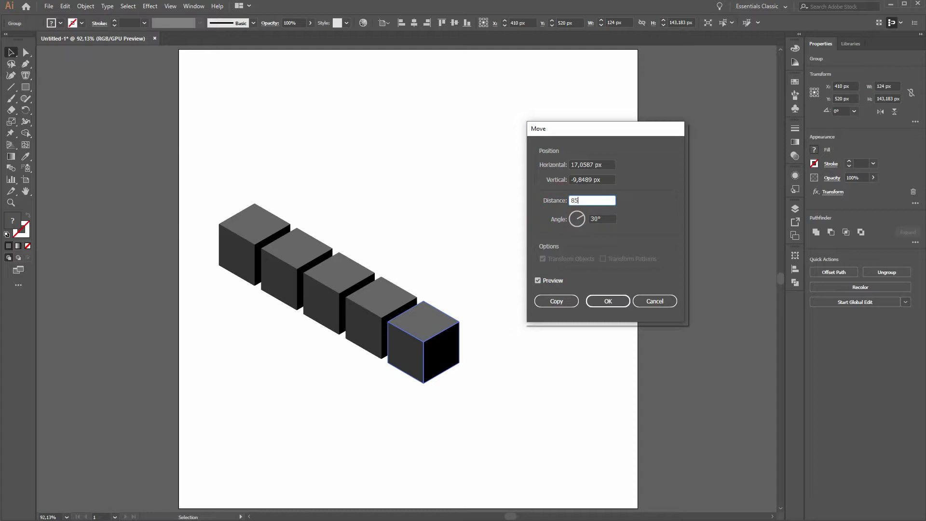
left_click(539, 282)
left_click(539, 282)
left_click(539, 282)
left_click(538, 282)
- Copy the horizontal offset calculated for the 30° move and cancel the move
left_click_drag(608, 166, 561, 168)
key("ctrl+c")
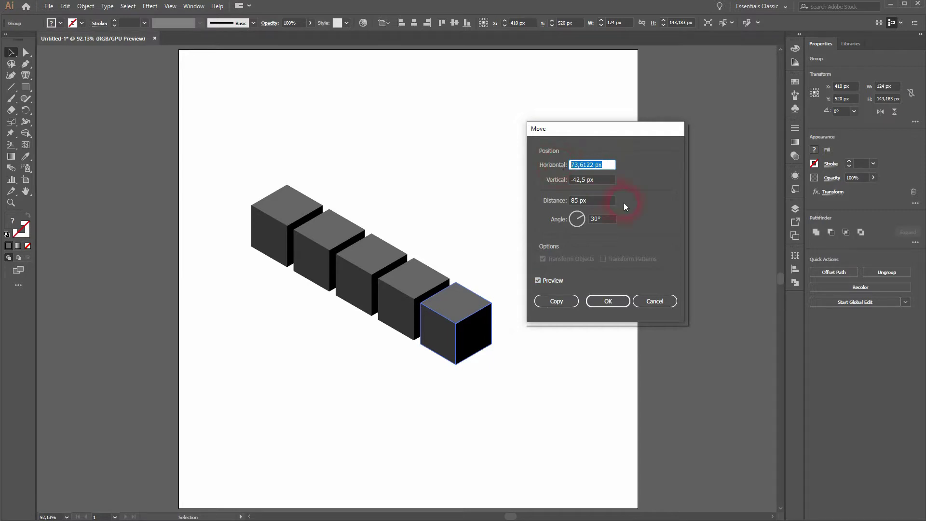
left_click(654, 301)
- Start a second Transform effect on the cube row with the copied horizontal move of 73,6122 px
left_click(151, 8)
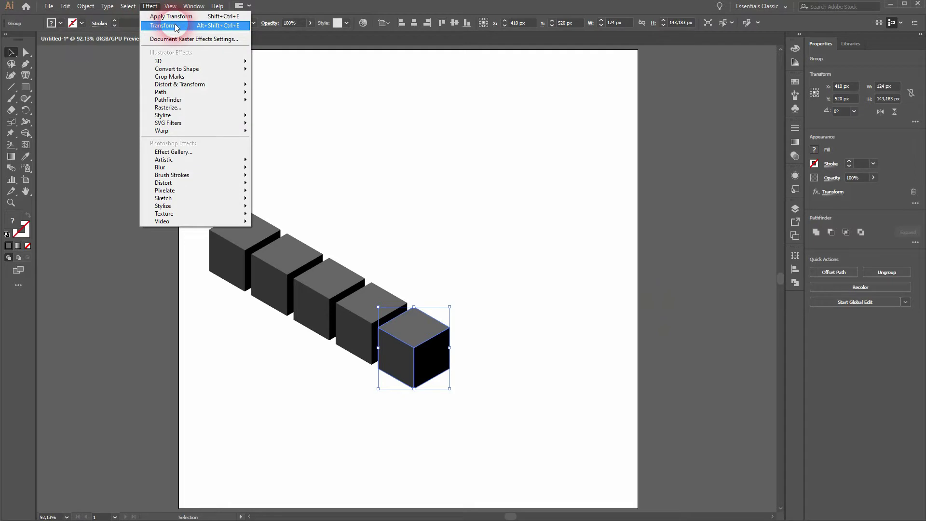
left_click(173, 25)
left_click(525, 283)
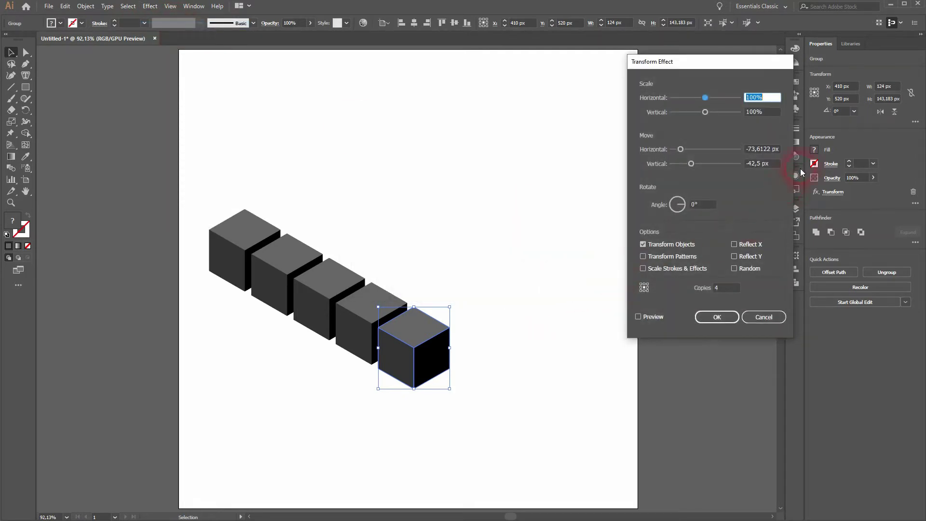
left_click(751, 166)
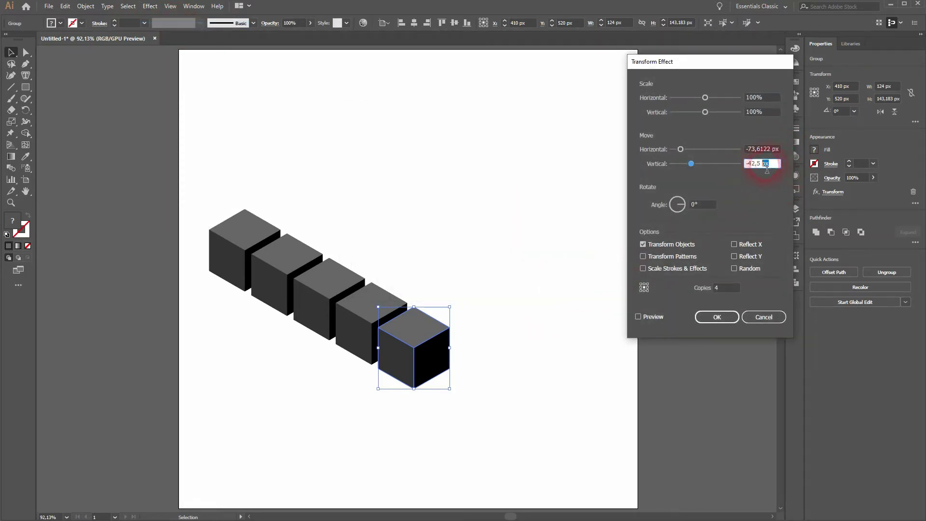
left_click(777, 150)
left_click_drag(781, 152, 689, 157)
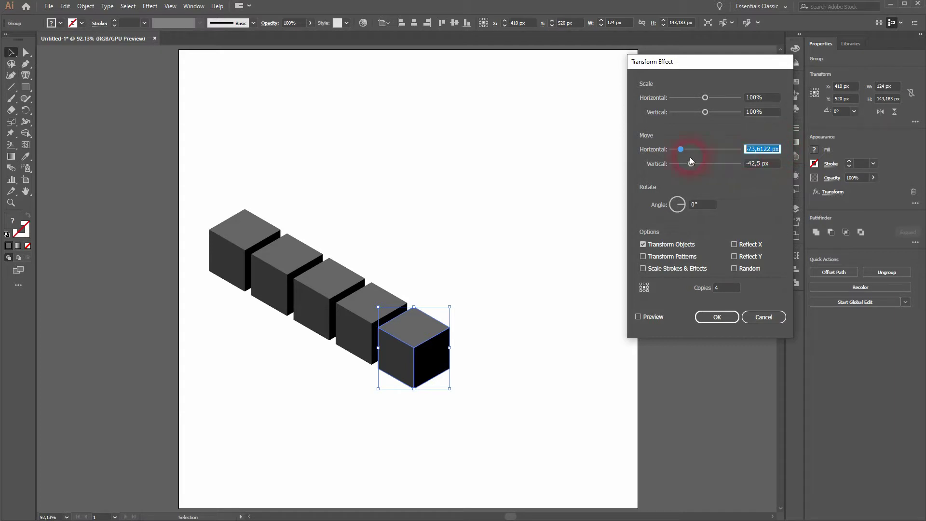
key("ctrl+v")
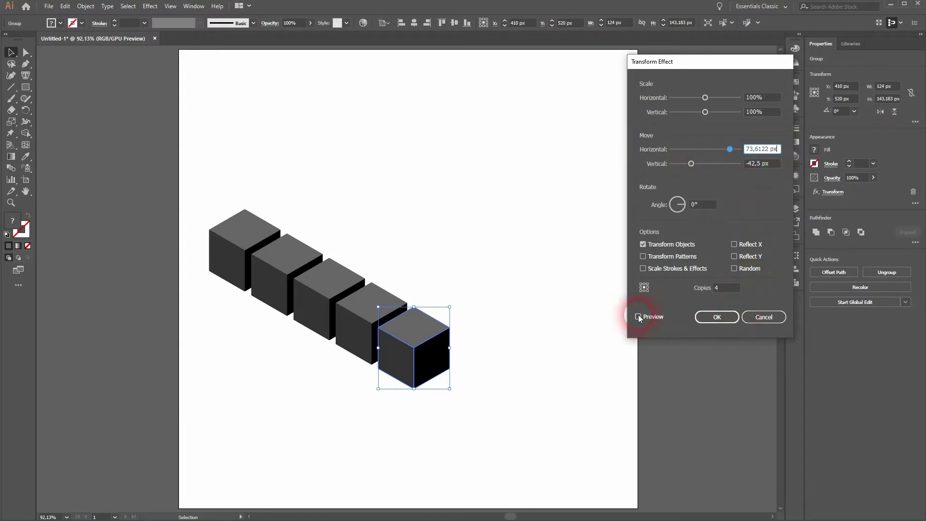
- Preview the second Transform effect, vary the copies between 1 and 4, and apply it with 4 copies to form a flat grid of cubes
left_click(638, 316)
left_click(731, 291)
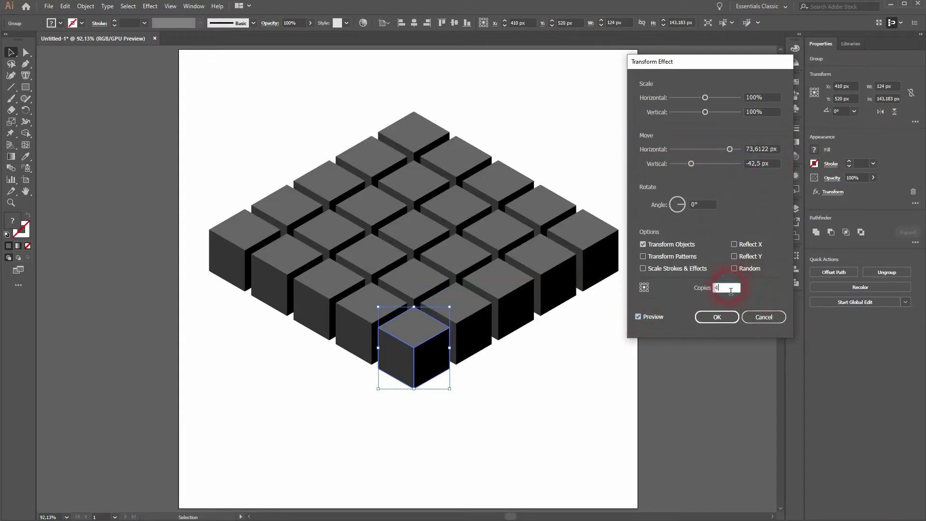
key("Down")
key("Down")
key("Down")
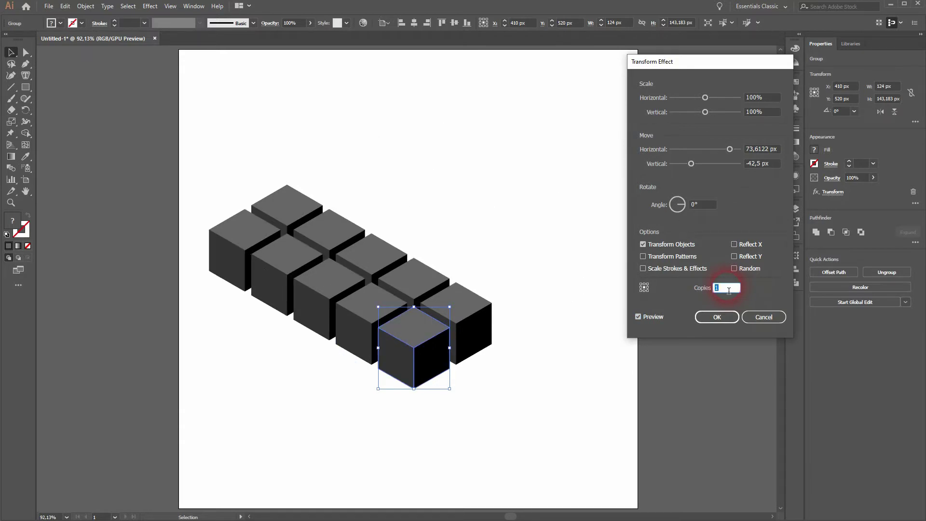
key("Up")
key("Up")
key("Up")
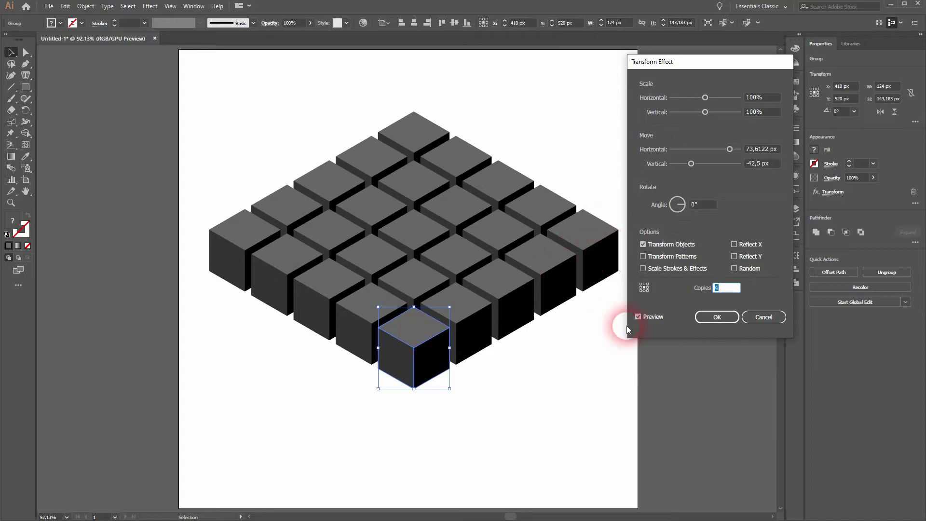
left_click(716, 316)
- Reposition the cube grid to about X 400 px, Y 387 px and preview a trial move of it at a -90° angle
left_click_drag(424, 361, 413, 279)
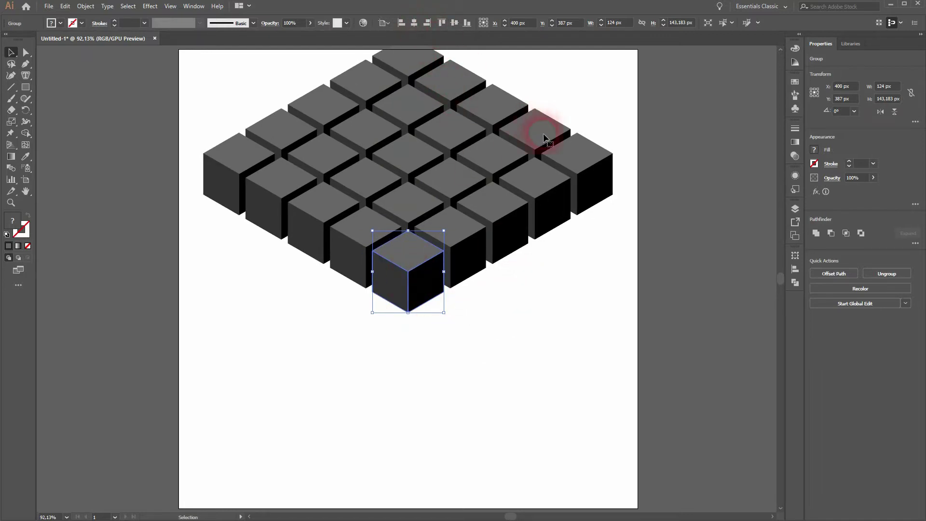
double_click(10, 52)
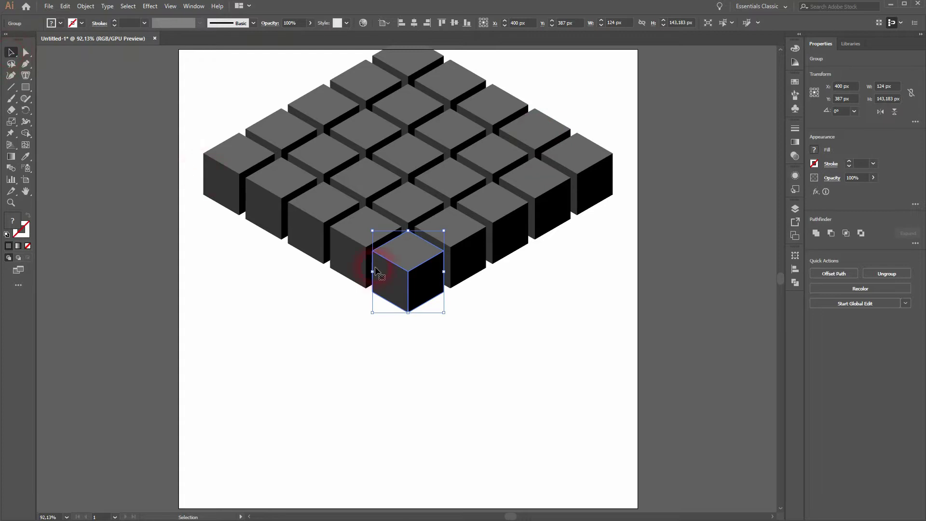
left_click(537, 280)
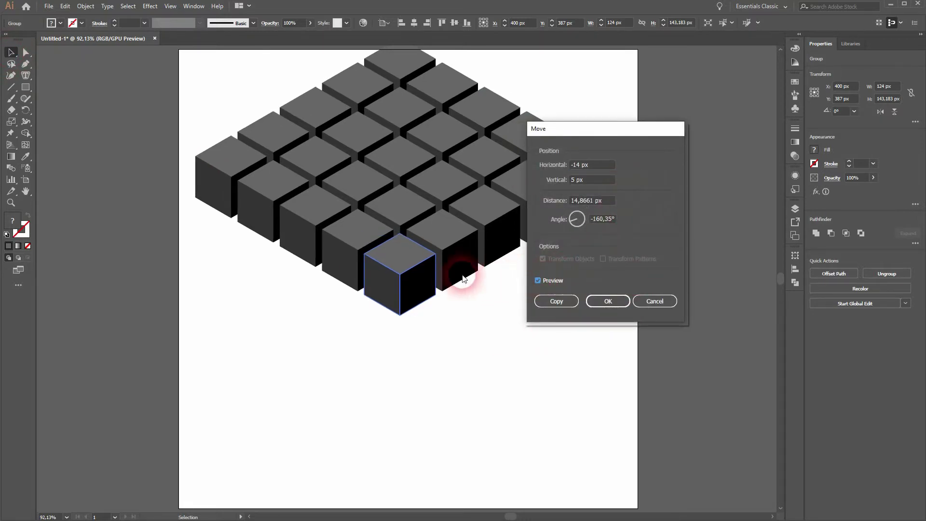
double_click(615, 223)
type("-90")
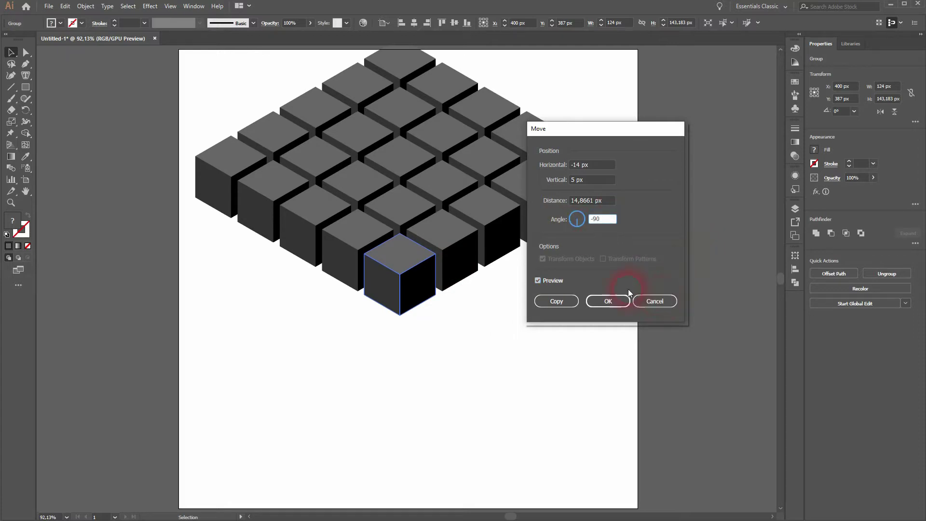
left_click(538, 281)
left_click(537, 281)
left_click(538, 281)
left_click(538, 281)
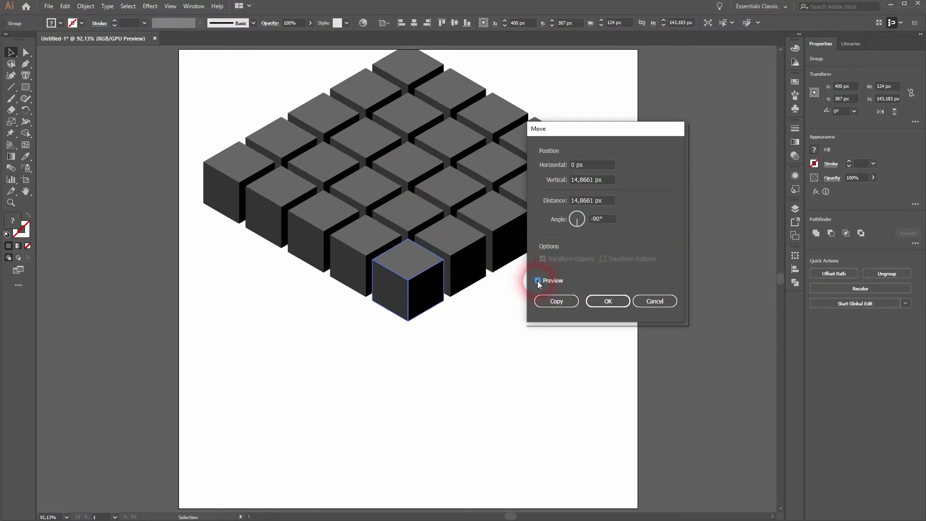
- Set the downward trial move's distance to 85 px, check its preview and offsets, and cancel the move
left_click_drag(610, 200, 552, 213)
type("85")
left_click(538, 281)
left_click(538, 280)
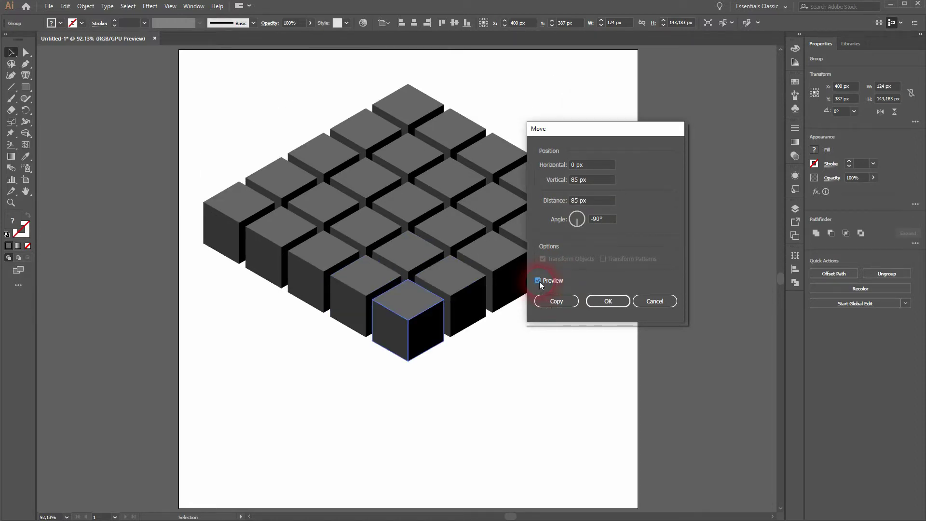
left_click(576, 167)
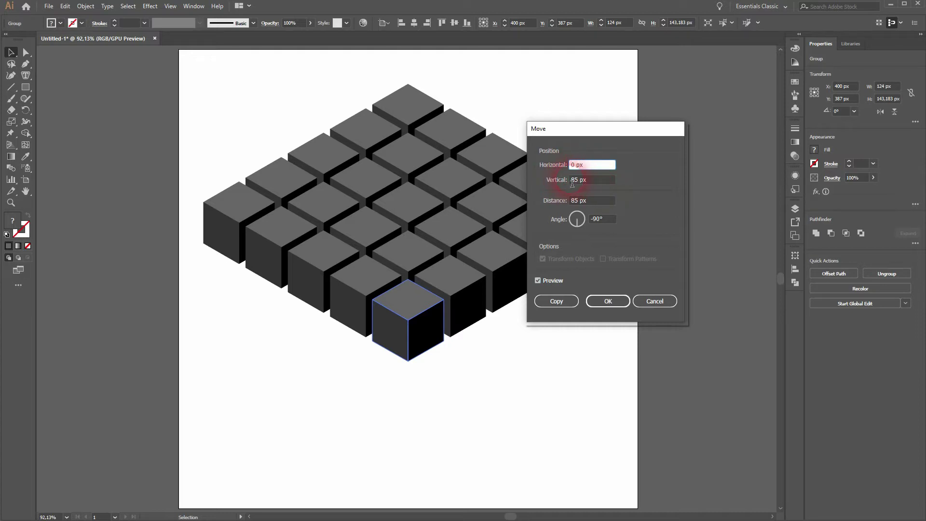
left_click(655, 301)
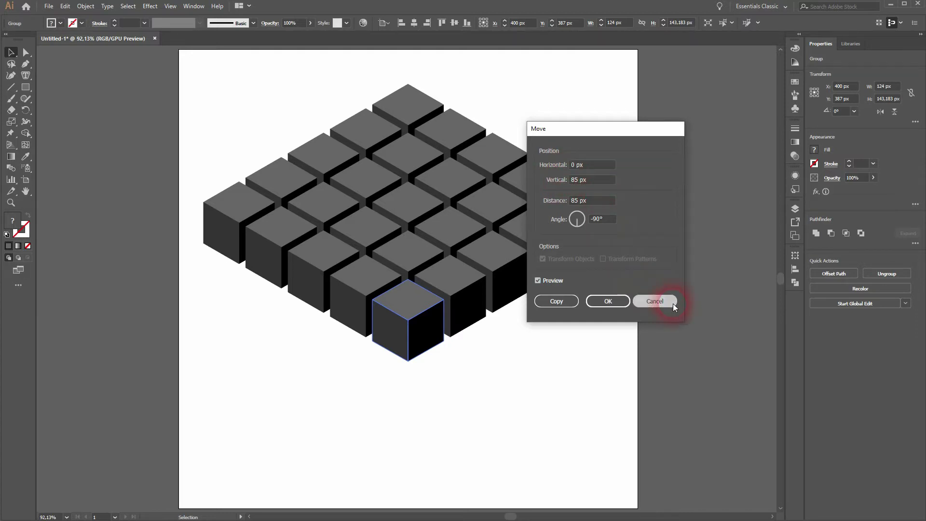
- Start a third Transform effect on the cube grid with a horizontal move of 0 px and a vertical move of 85 px
left_click(132, 9)
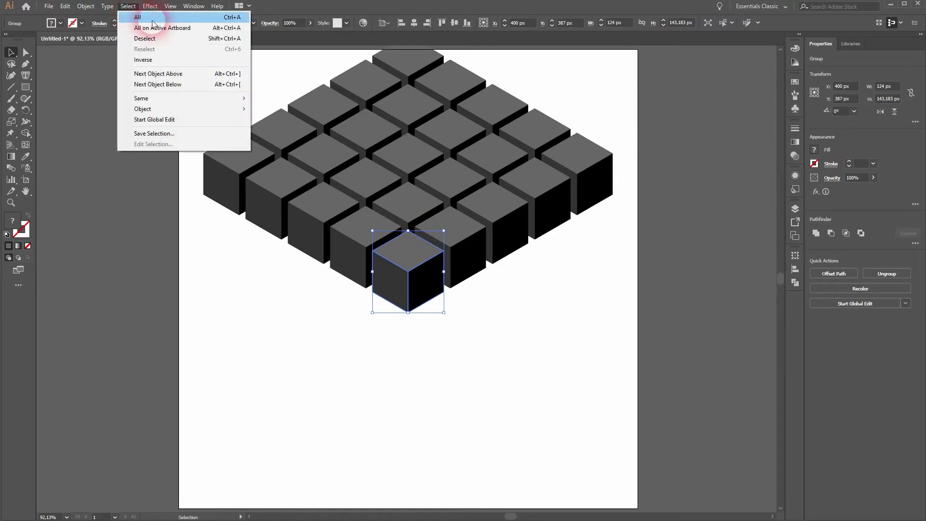
left_click(159, 15)
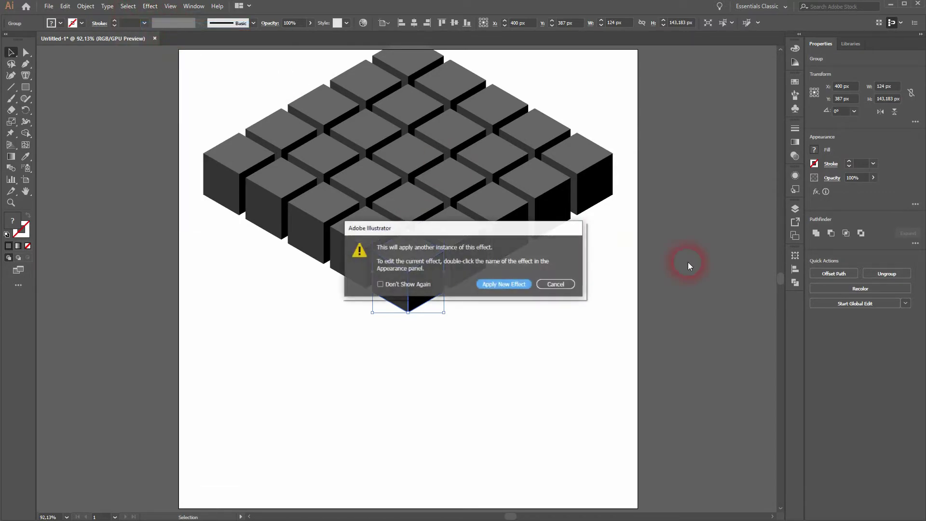
left_click(504, 284)
left_click_drag(775, 153, 778, 154)
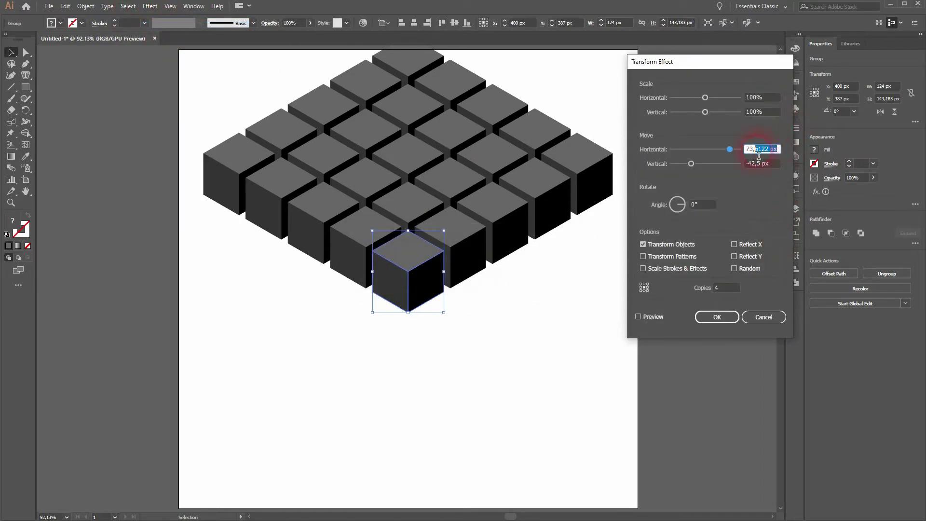
type("85")
key("BackSpace")
key("BackSpace")
left_click(775, 166)
type("85")
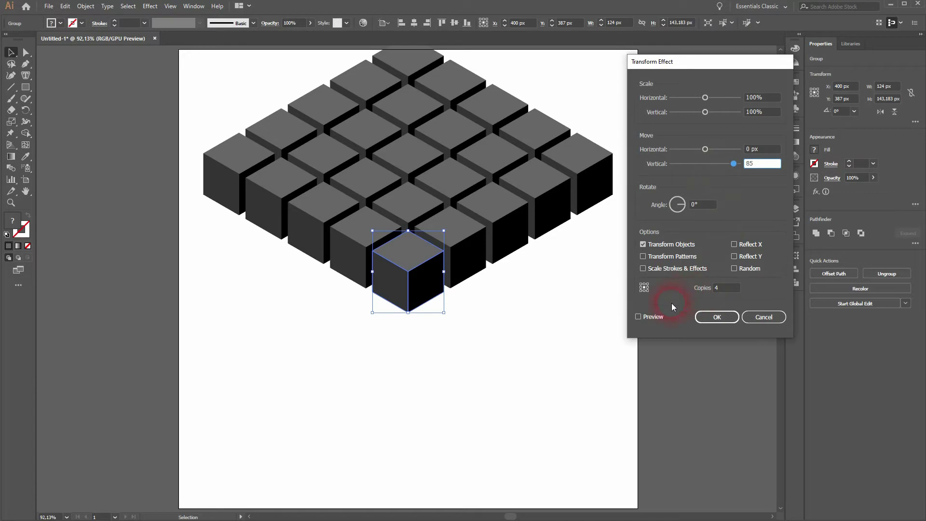
- Preview the third Transform effect, vary the copies between 0 and 4, and apply it with 4 copies to stack the cube layers
left_click(638, 316)
left_click(725, 288)
key("Down")
key("Down")
key("Down")
key("Down")
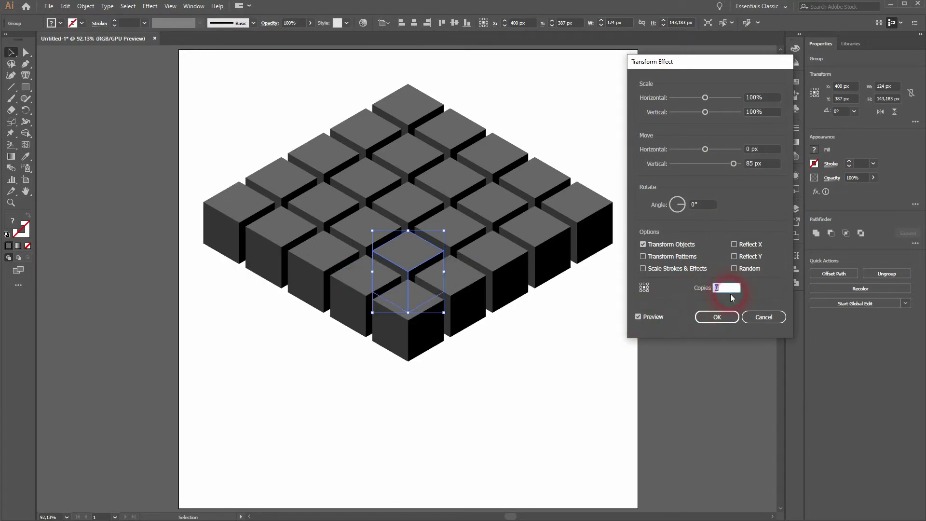
key("Up")
key("Up")
key("Up")
key("Up")
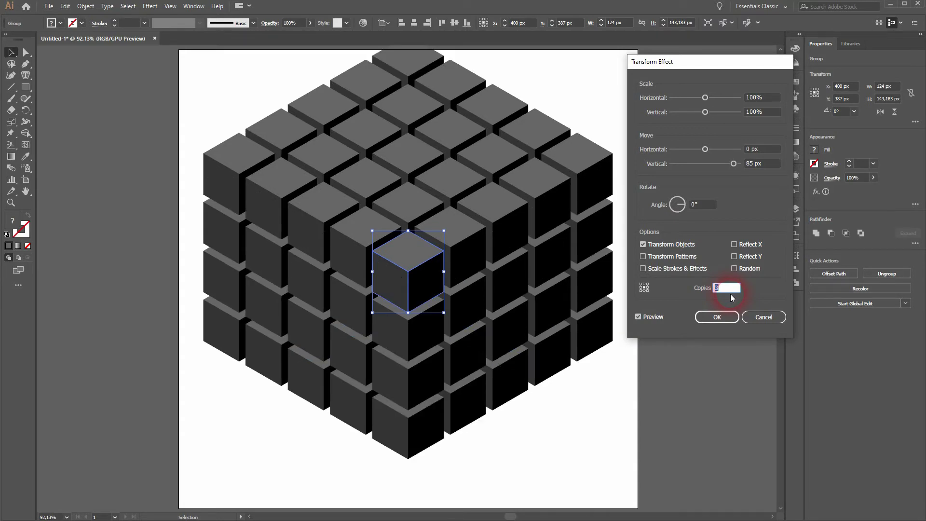
left_click(721, 320)
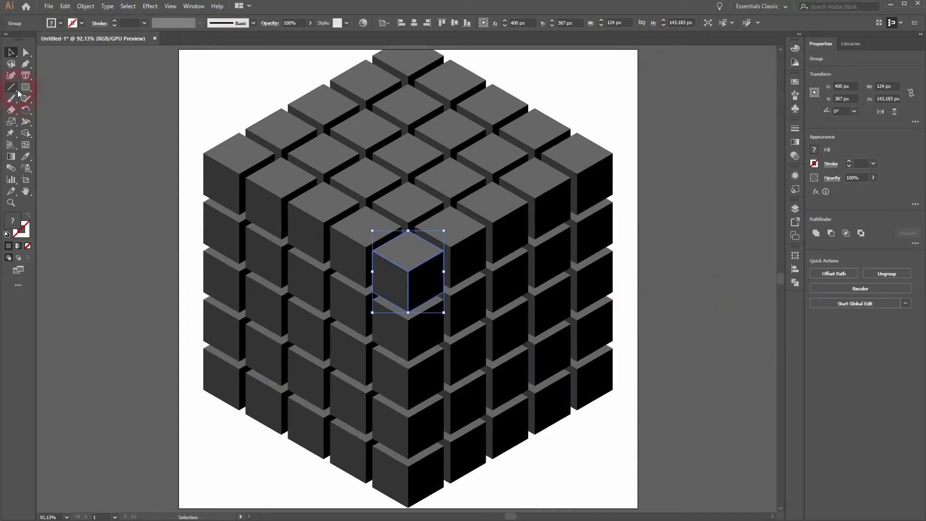
- Scale the source cube from its centre through about 94 px and 78 px widths to a final size of about 104 × 120 px
left_click_drag(447, 232, 435, 240)
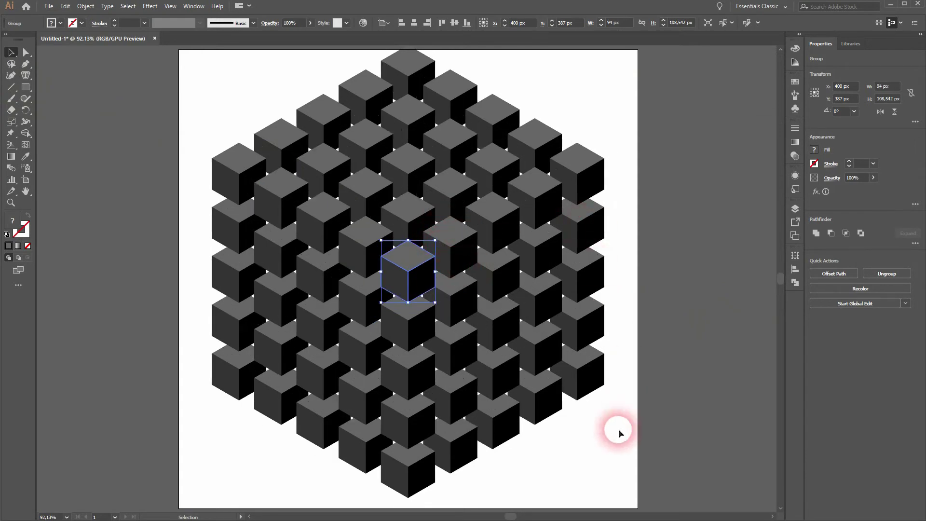
left_click(606, 440)
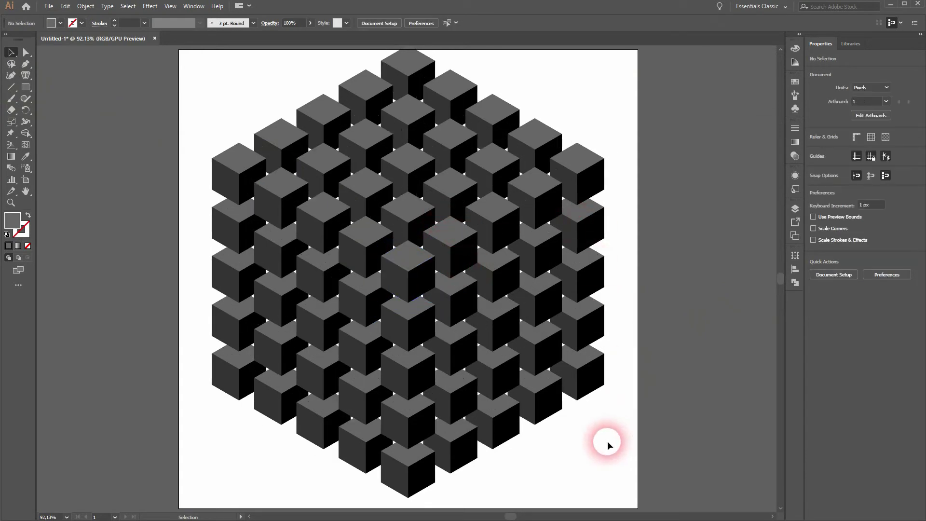
left_click(422, 275)
mouse_move(435, 240)
left_mouse_down()
mouse_move(455, 236)
mouse_move(496, 285)
mouse_move(459, 259)
mouse_move(444, 227)
mouse_move(466, 225)
mouse_move(473, 207)
mouse_move(430, 246)
left_mouse_up()
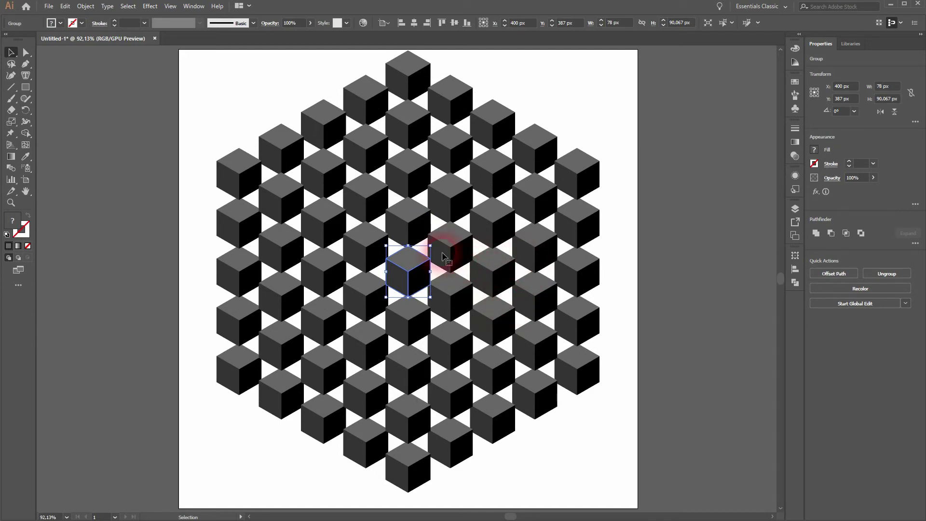
left_click_drag(433, 249, 447, 241)
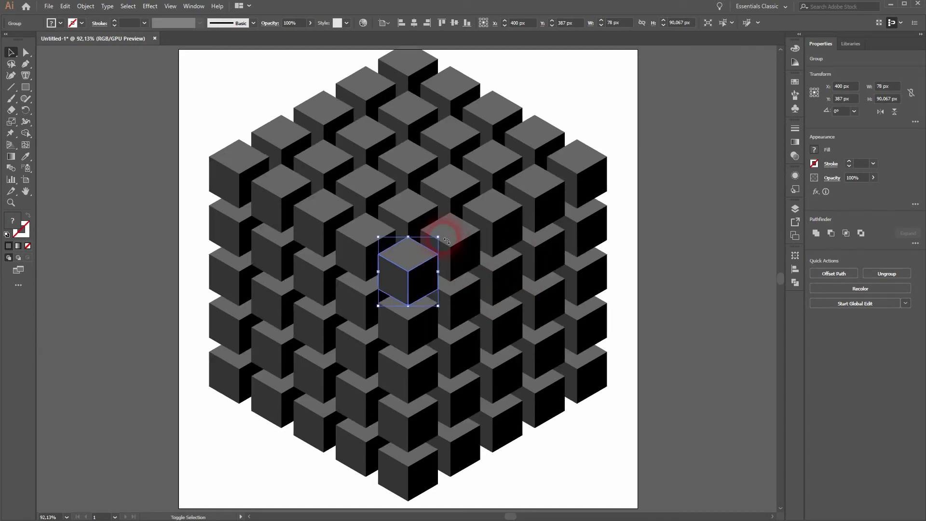
left_click(574, 446)
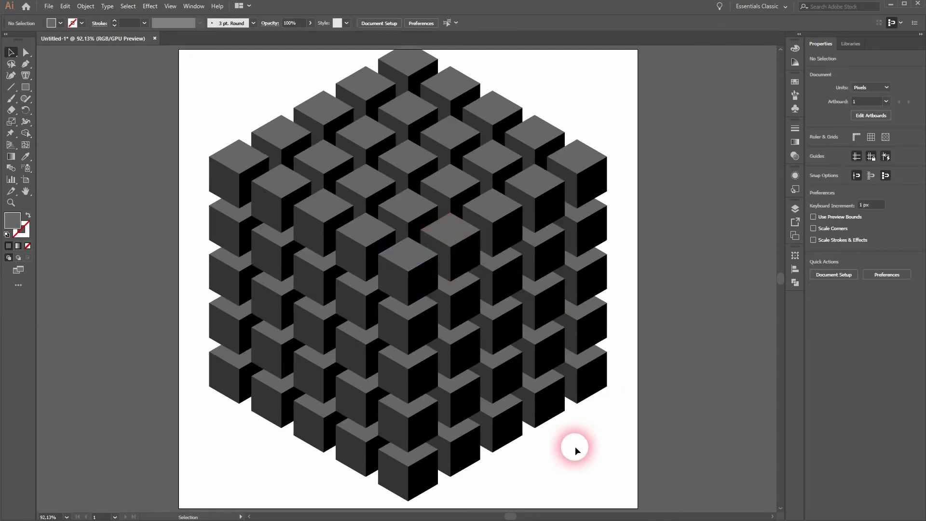
- Expand the appearance of the source cube to convert its Transform copies into real artwork, and deselect it
left_click(405, 260)
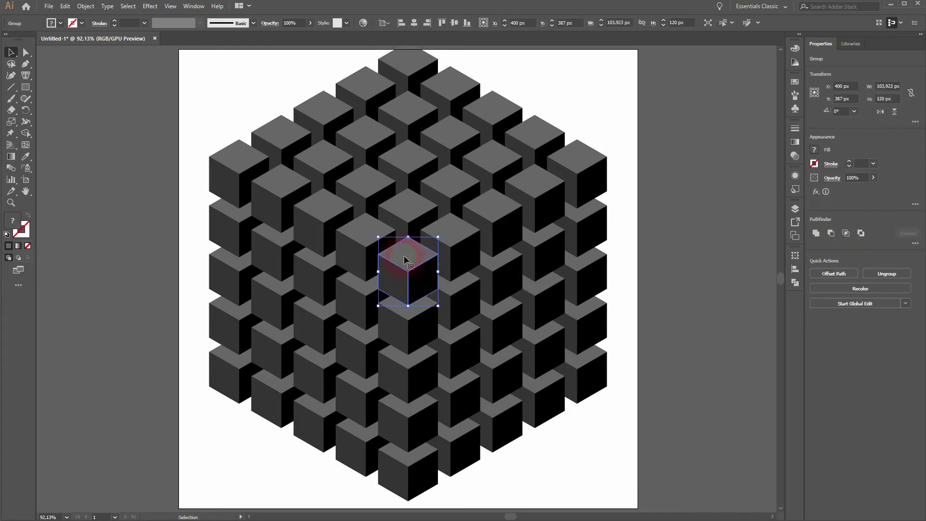
left_click(85, 6)
left_click(146, 122)
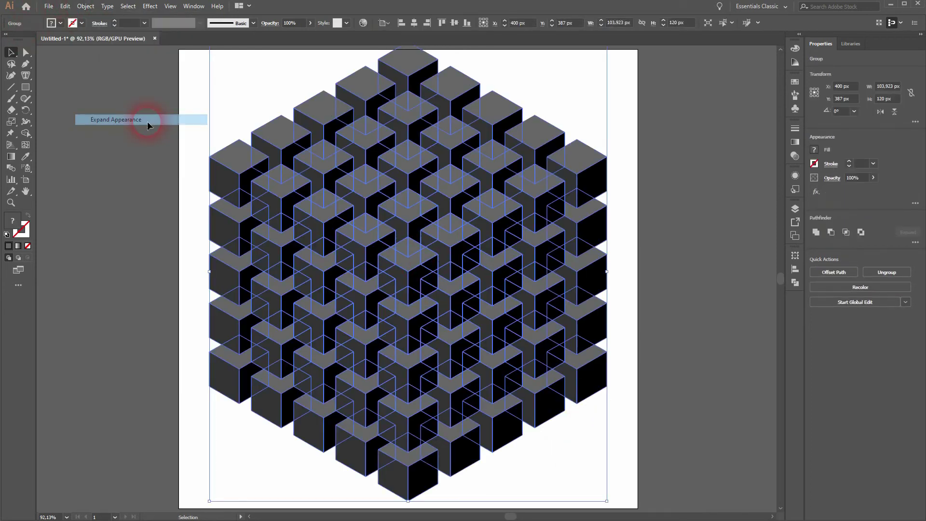
left_click(128, 200)
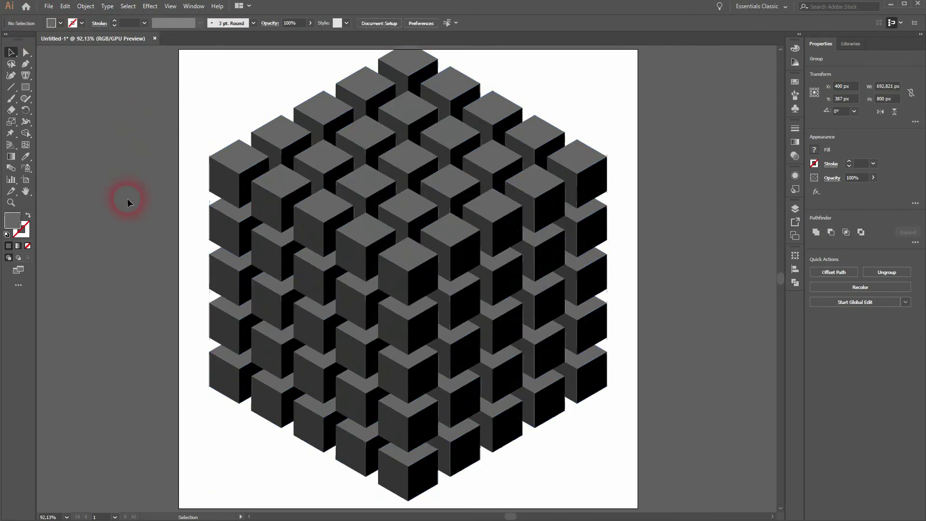
- Ungroup the expanded cube block so its horizontal layers are separate groups
left_click(245, 177)
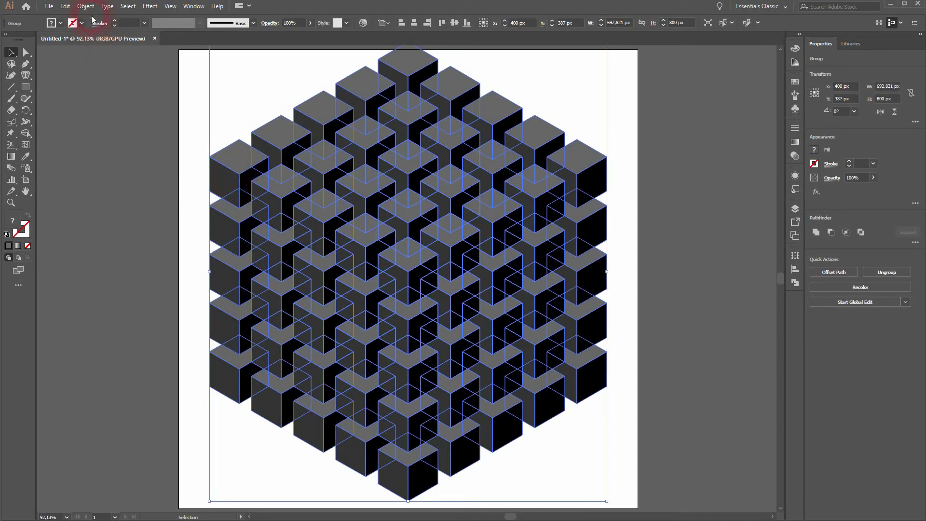
left_click(66, 6)
left_click(85, 6)
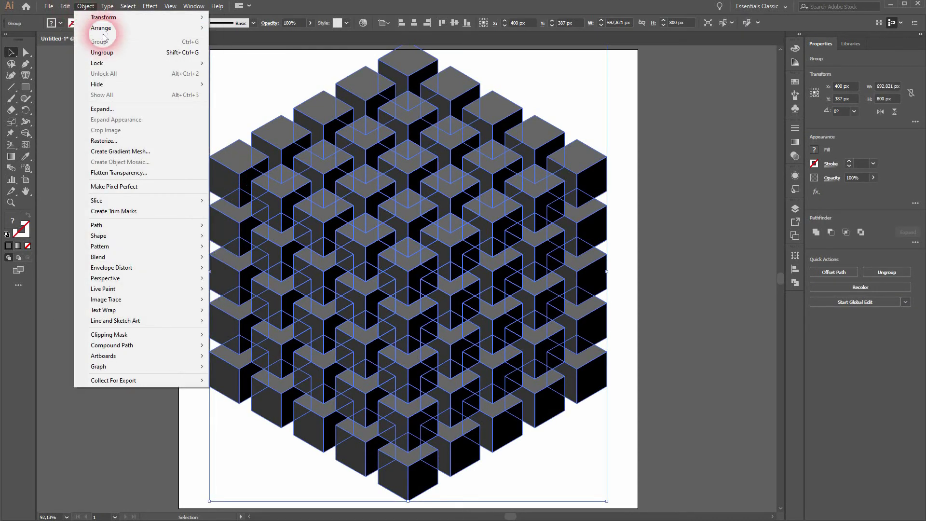
left_click(109, 53)
left_click(160, 150)
- Ungroup the top layer twice, splitting it into rows and the rows into individual cubes
left_click(217, 166)
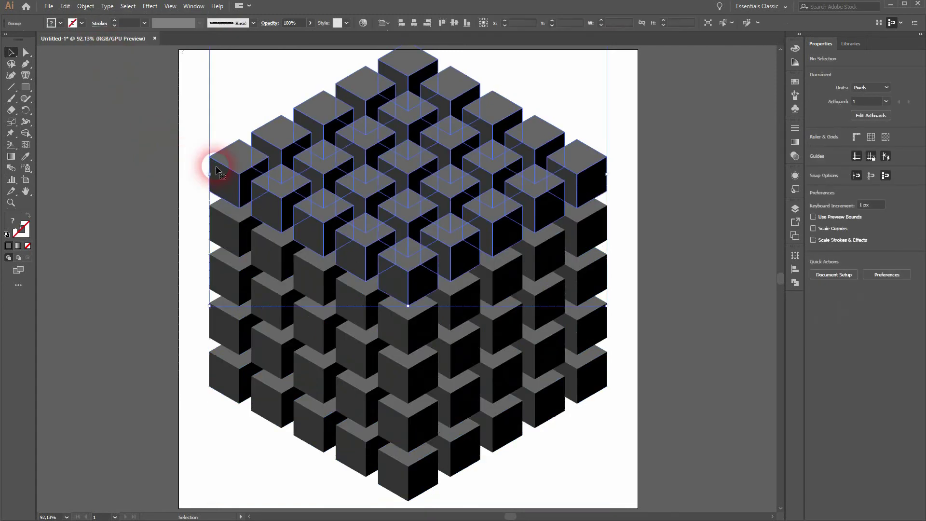
right_click(216, 168)
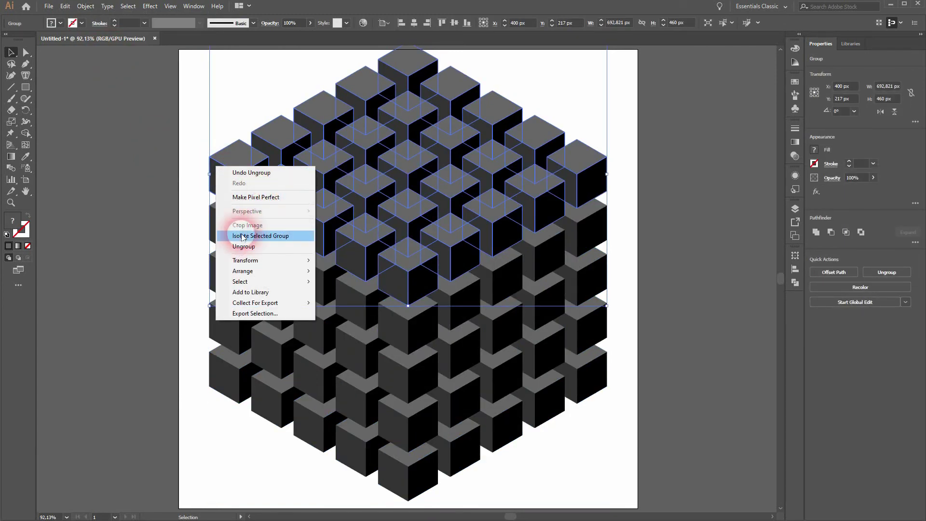
left_click(251, 247)
left_click(85, 5)
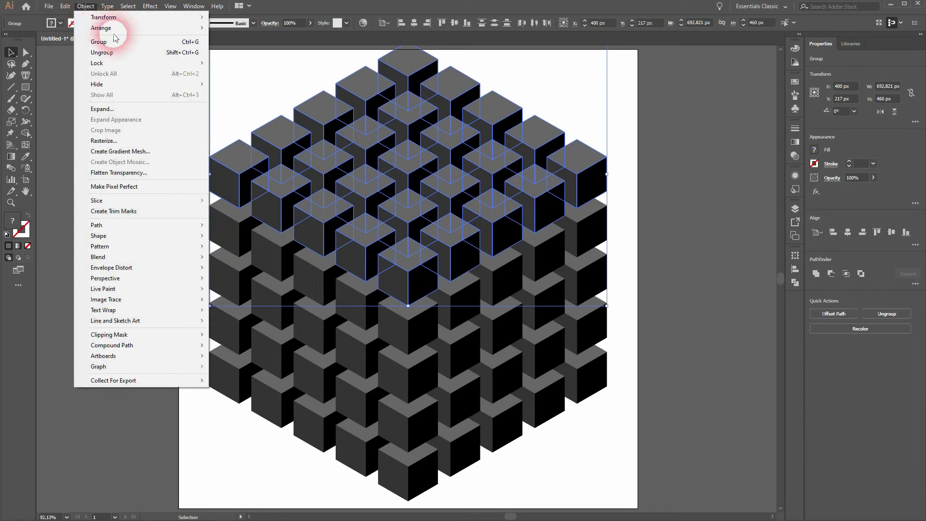
left_click(122, 53)
- Move the top layer's leftmost cube off the artboard to about X -89 px, Y 162 px, and undo the move
left_click(141, 107)
left_click_drag(225, 168, 146, 148)
key("ctrl+z")
key("ctrl+z")
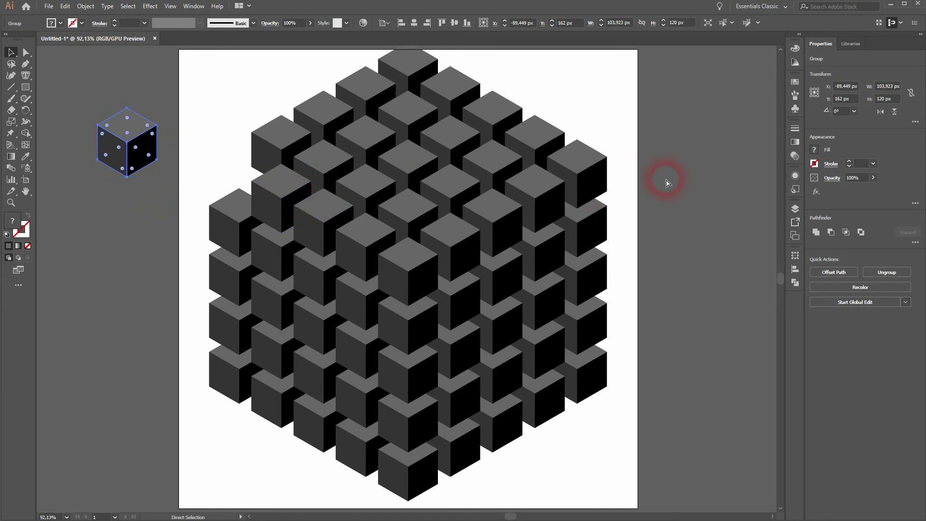
left_click(610, 467)
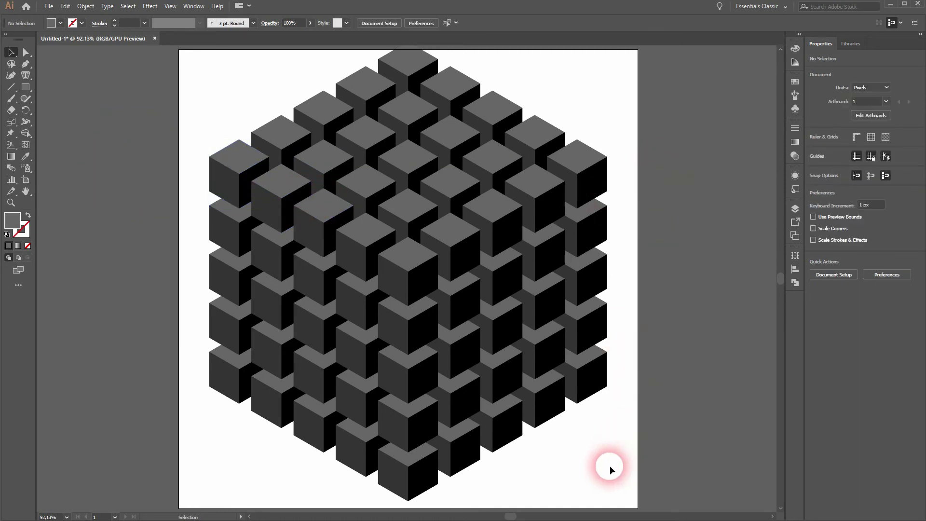
scroll(609, 465, "down", 1, "alt")
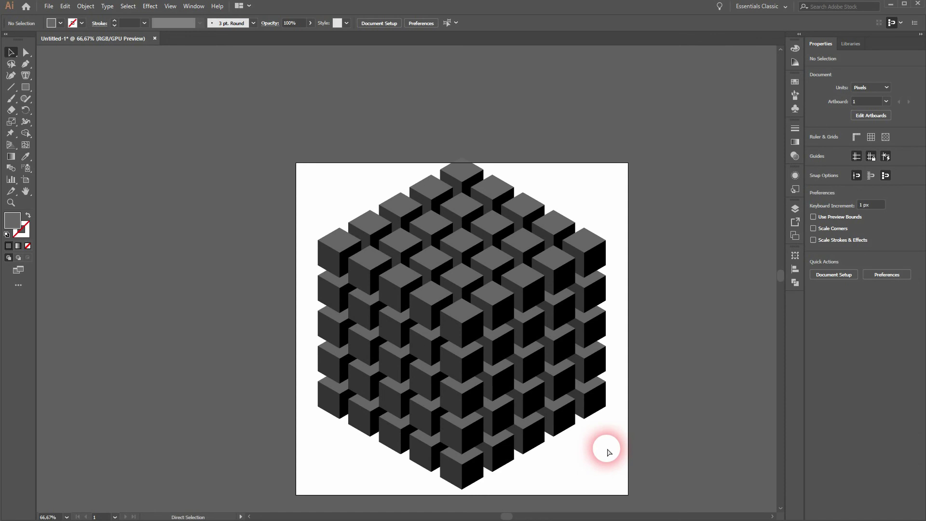
scroll(606, 447, "up", 1, "alt")
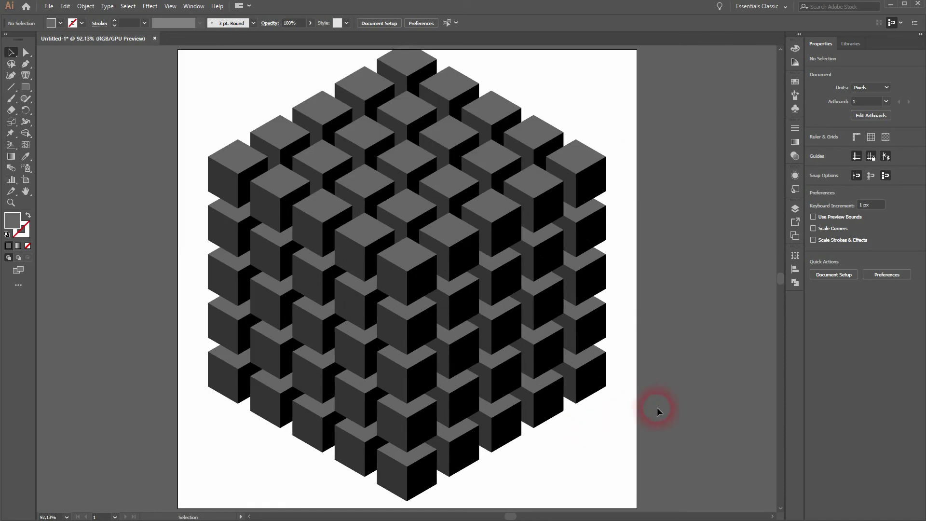